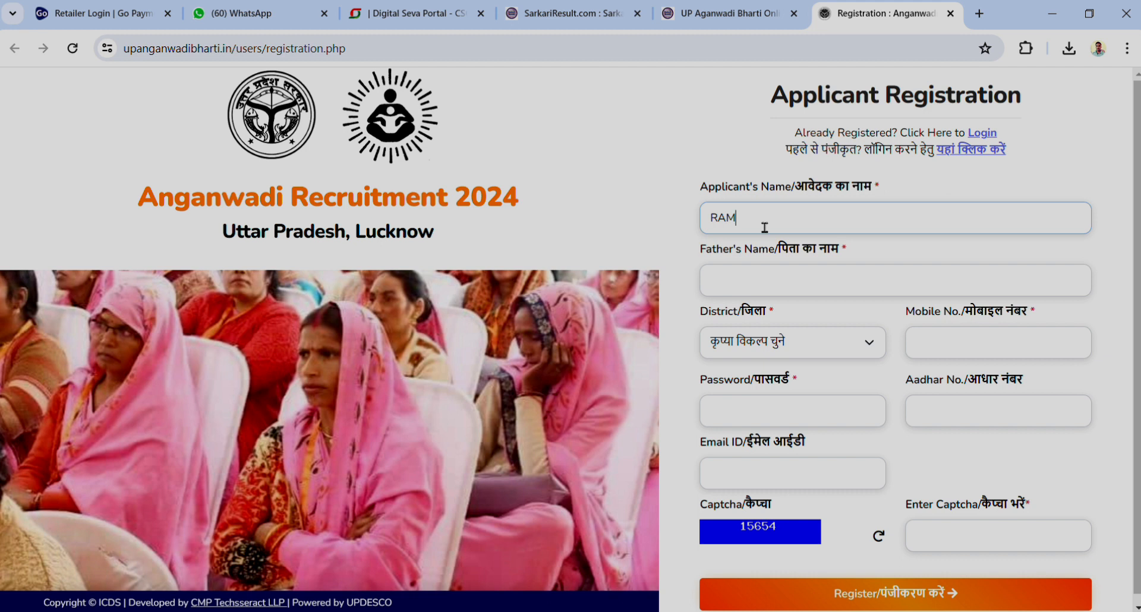
Enter the applicant's name and father's name, and select Ayodhya as the district
text(DEVI)
click(783, 293)
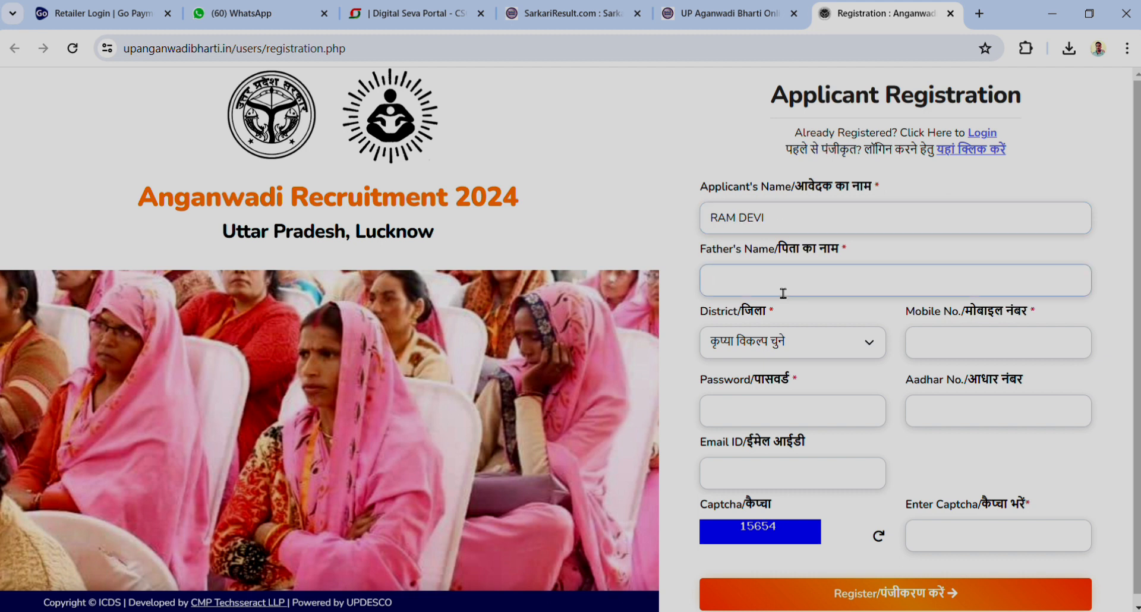
key(Tab)
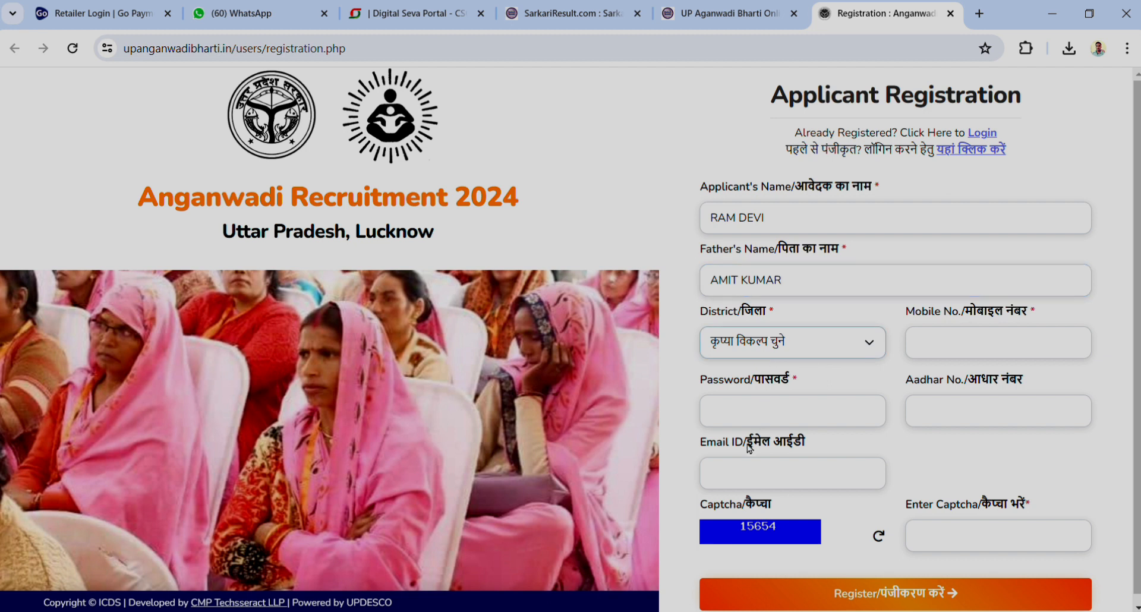
click(753, 385)
Fill in the mobile number and account password, then go to the captcha box
click(952, 358)
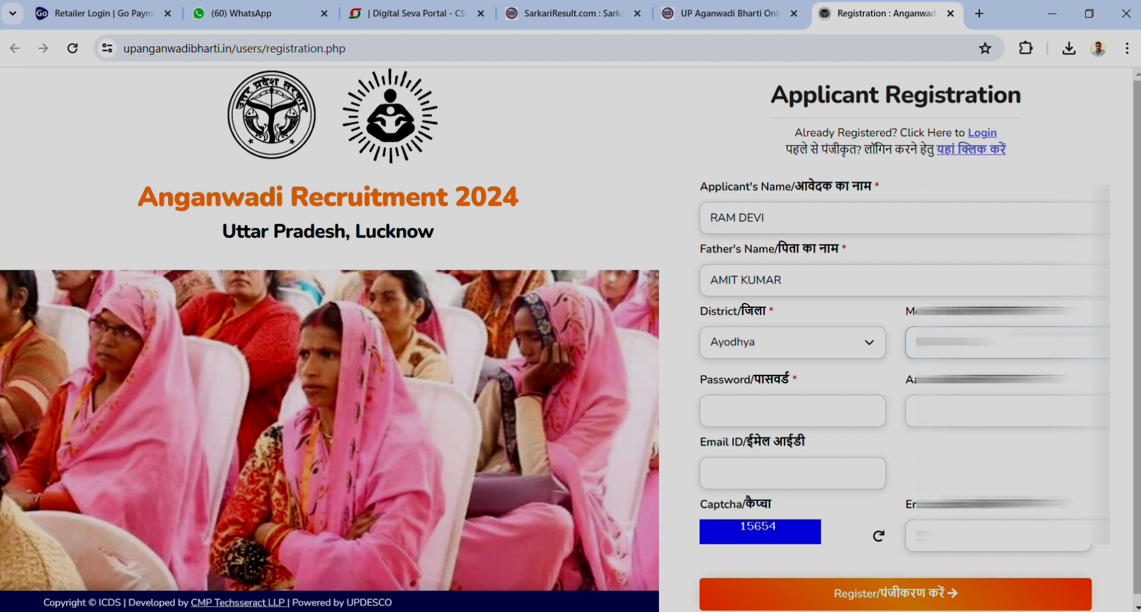
text(?)
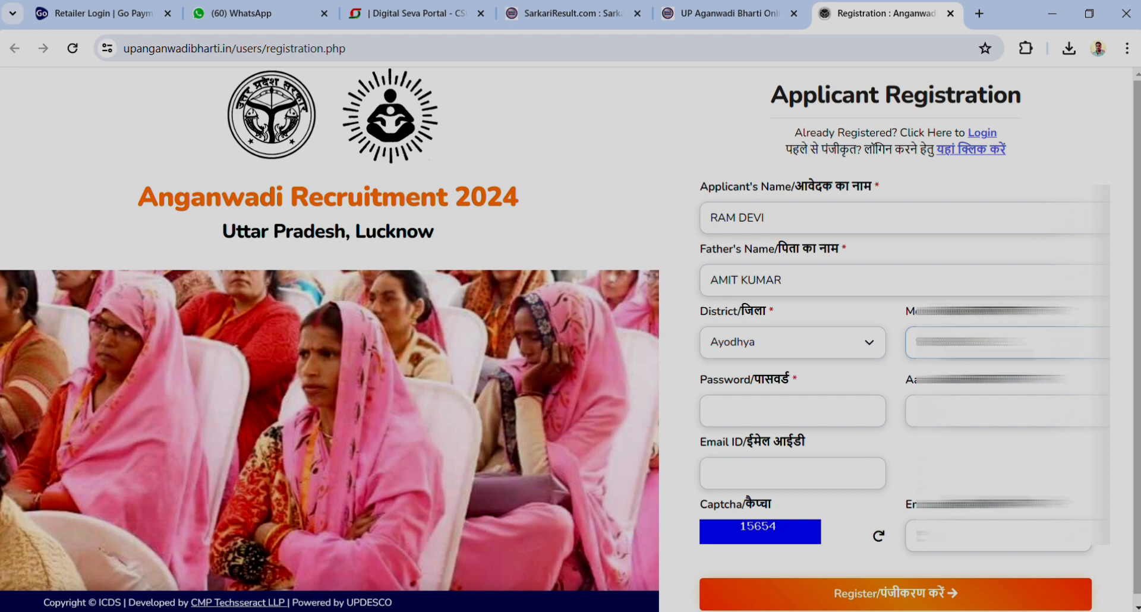
scroll(828, 423, down, 1)
click(780, 415)
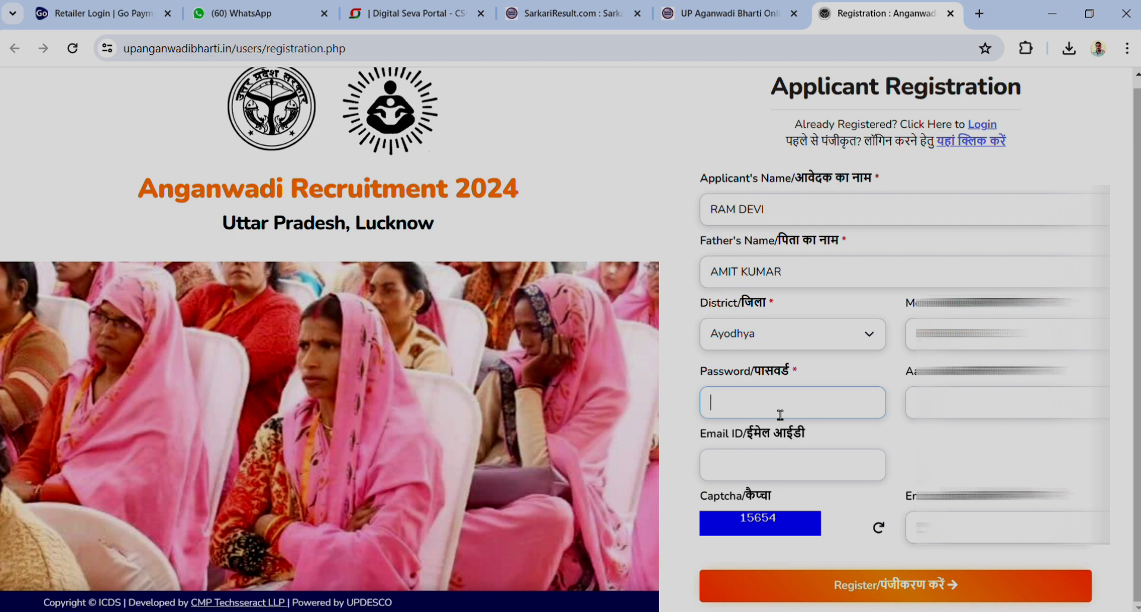
text(?????)
key(Tab)
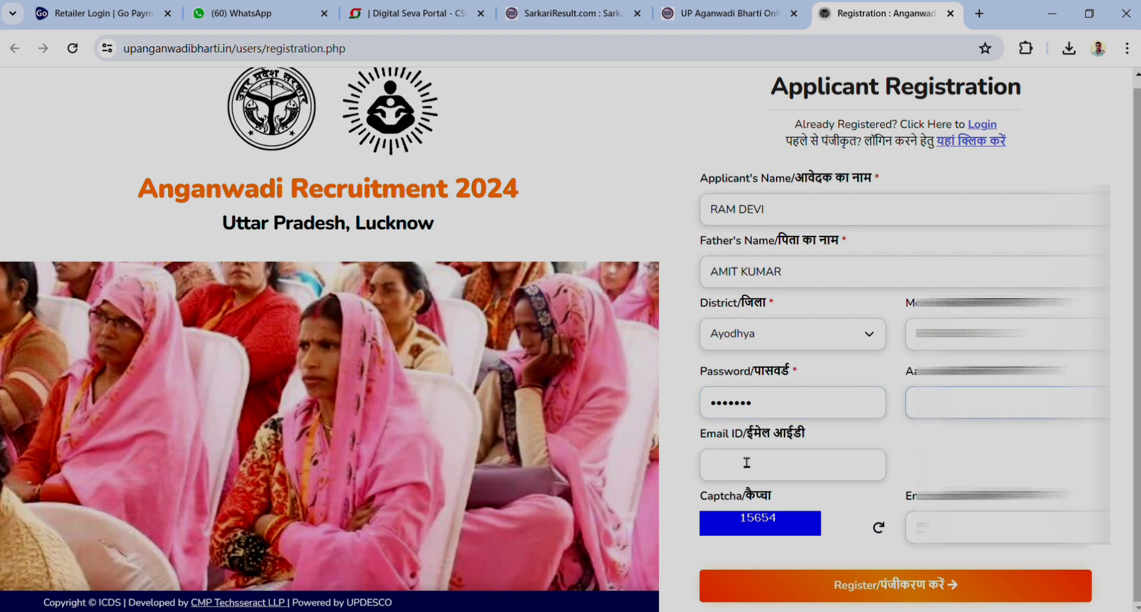
click(993, 530)
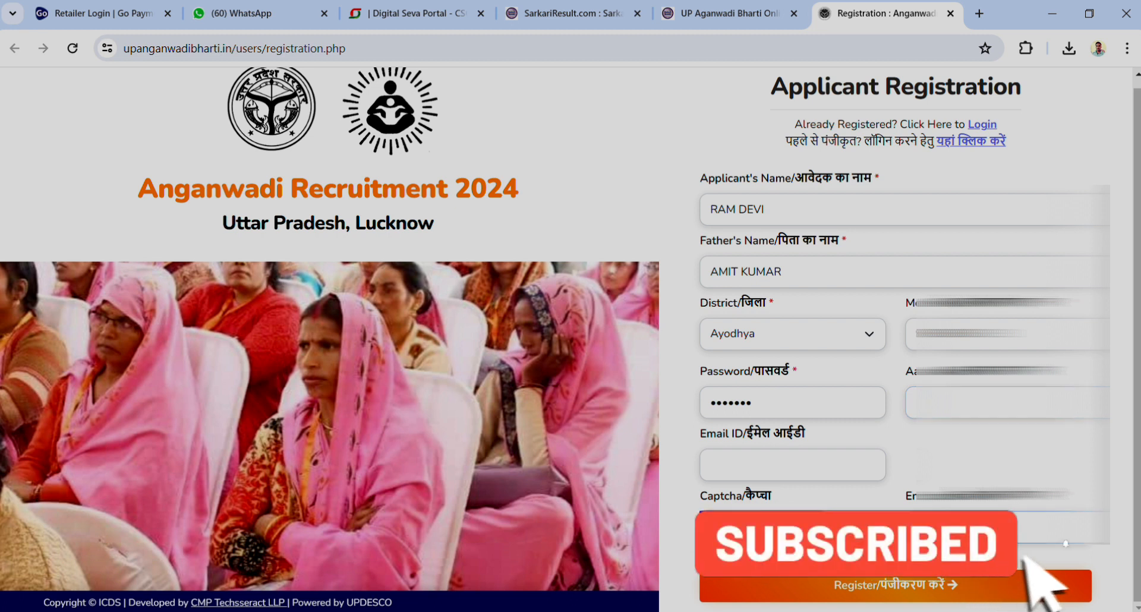
scroll(851, 424, up, 1)
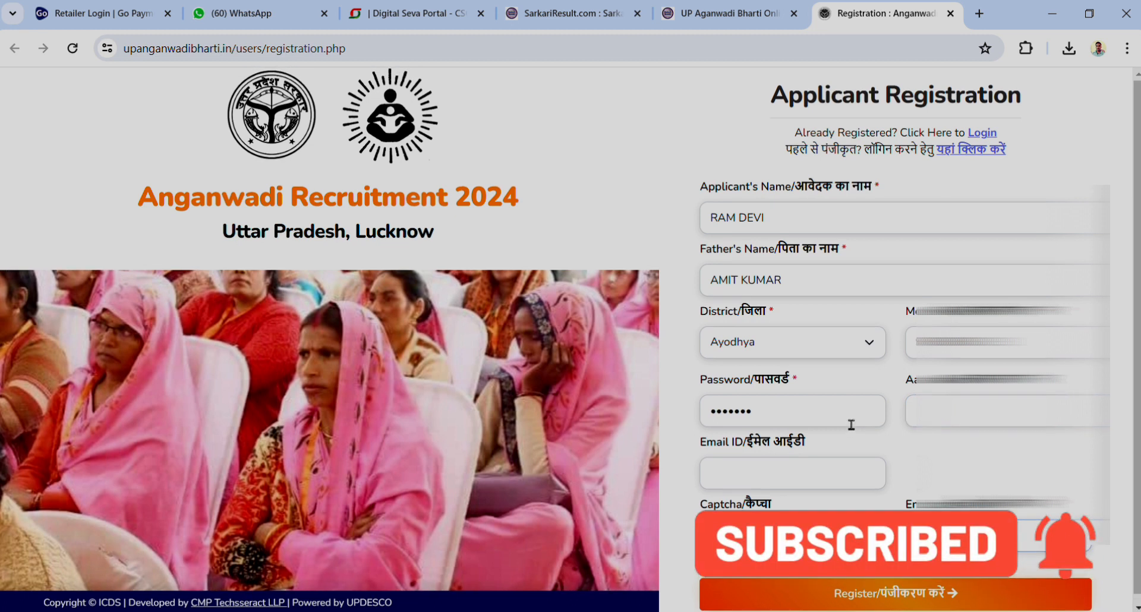
Submit the registration, dismiss the success message, and enter the registered mobile number to log in
click(949, 594)
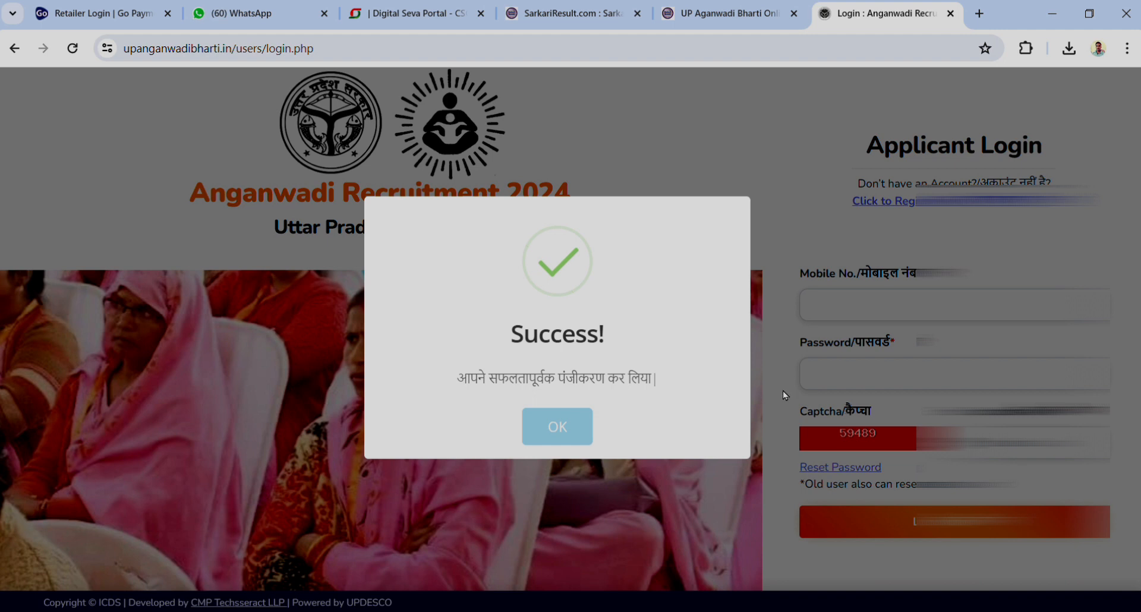
click(568, 438)
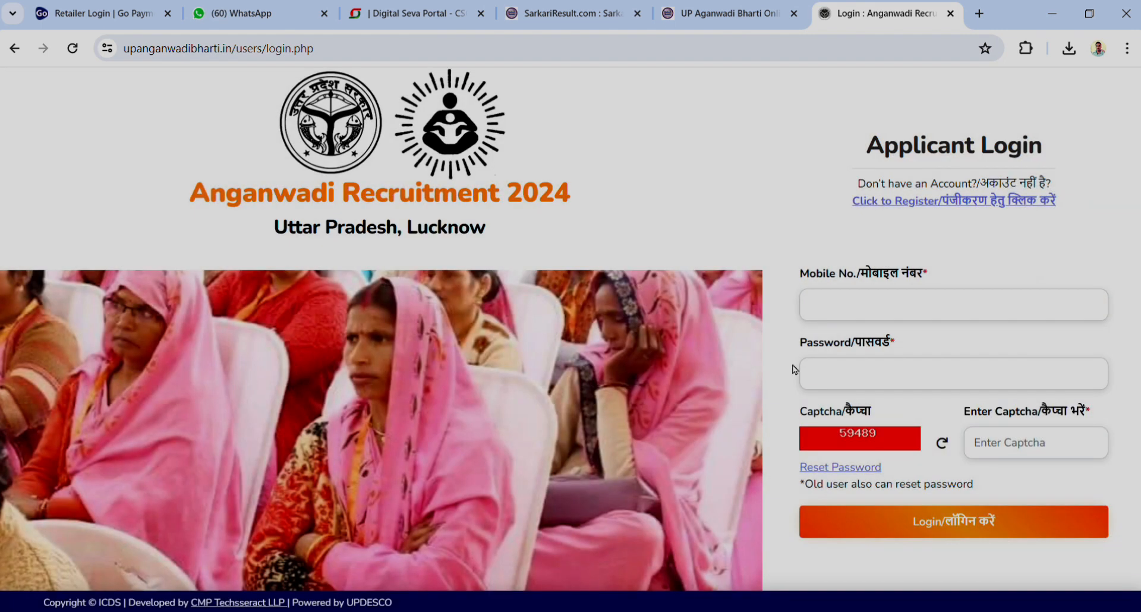
click(852, 307)
text(94)
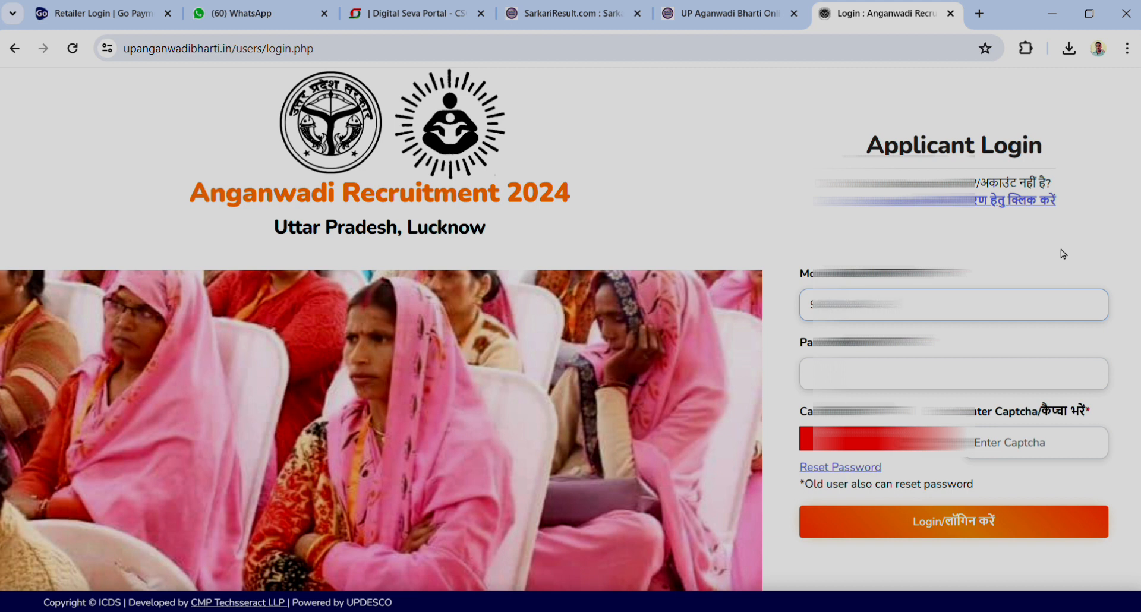
Enter the account password and the displayed captcha code, then log in
key(Tab)
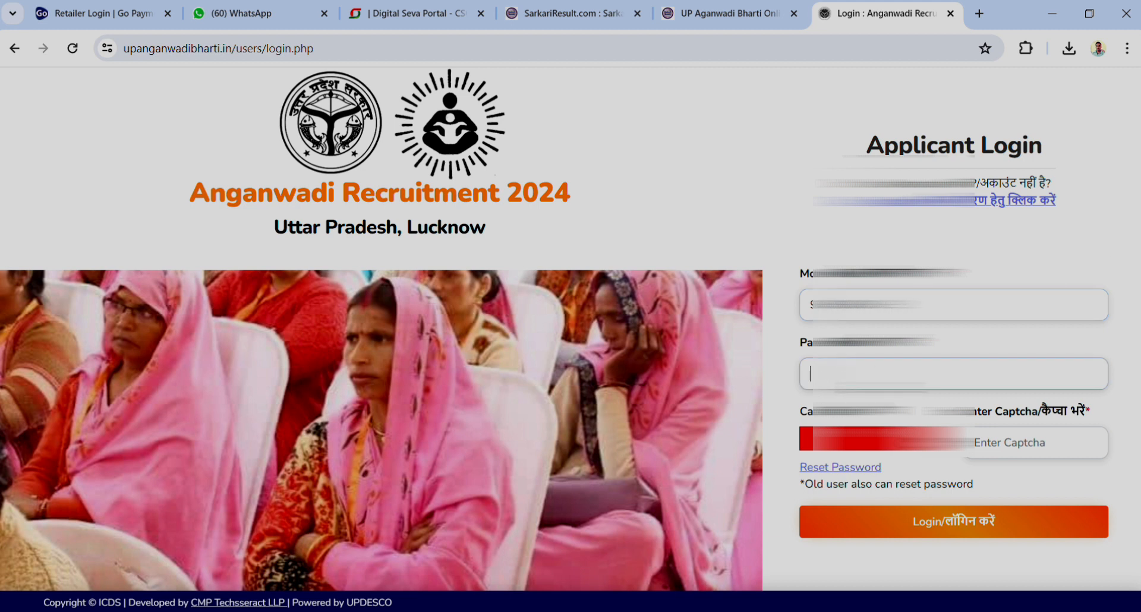
text(•)
key(BackSpace)
text(••••)
click(1051, 459)
text(59489)
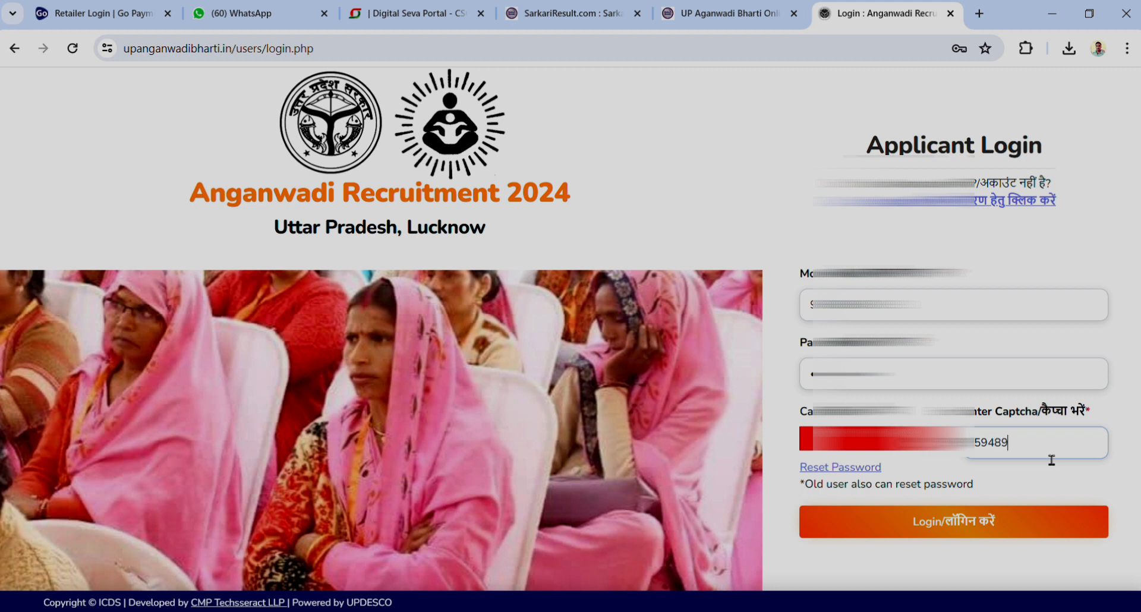
click(951, 522)
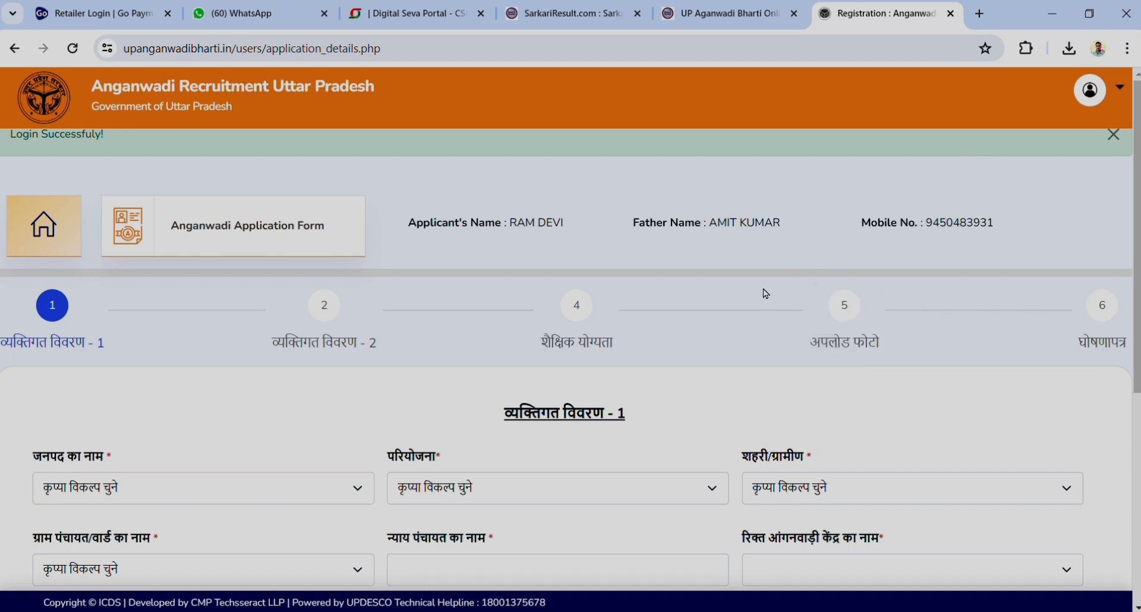
Select AYODHYA as the district (जनपद) and MAWAI as the project (परियोजना)
scroll(719, 306, down, 8)
scroll(719, 306, up, 8)
scroll(719, 300, down, 6)
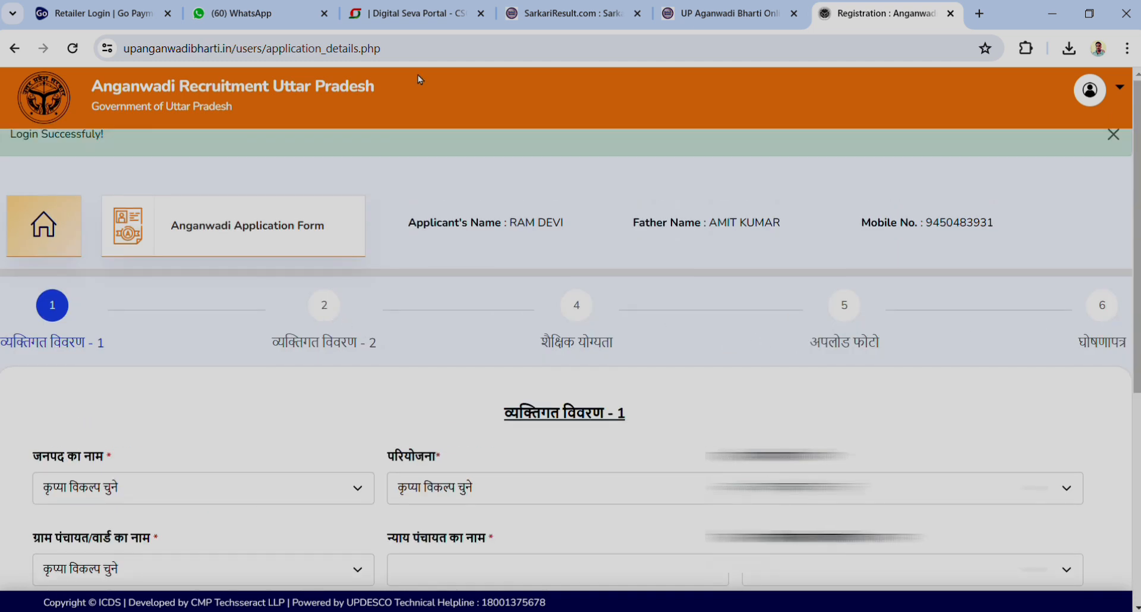
scroll(386, 324, down, 4)
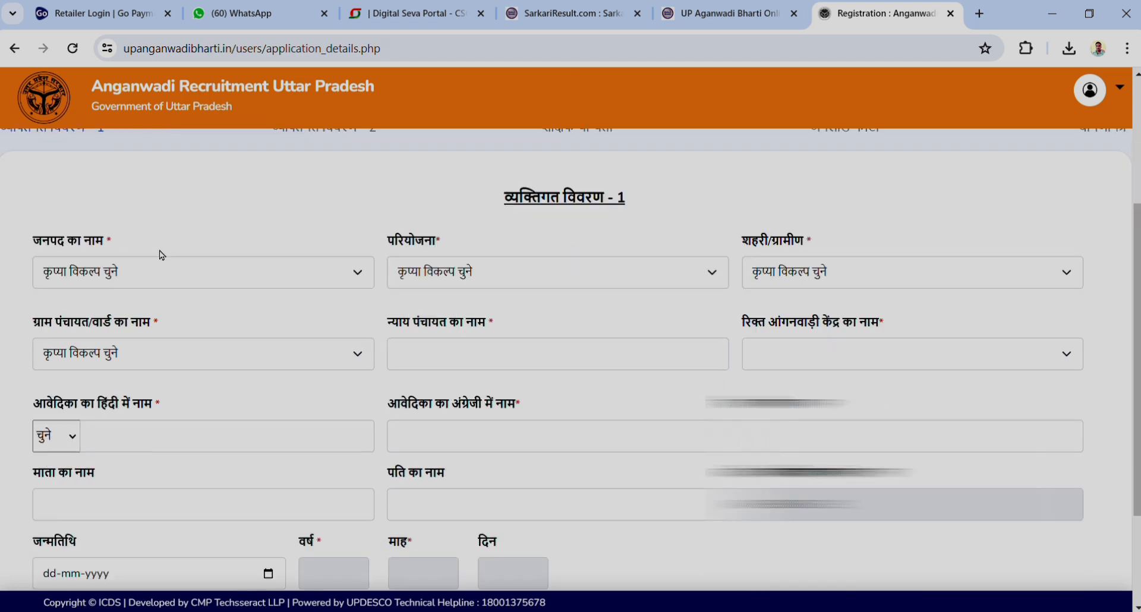
click(84, 284)
click(84, 321)
click(527, 278)
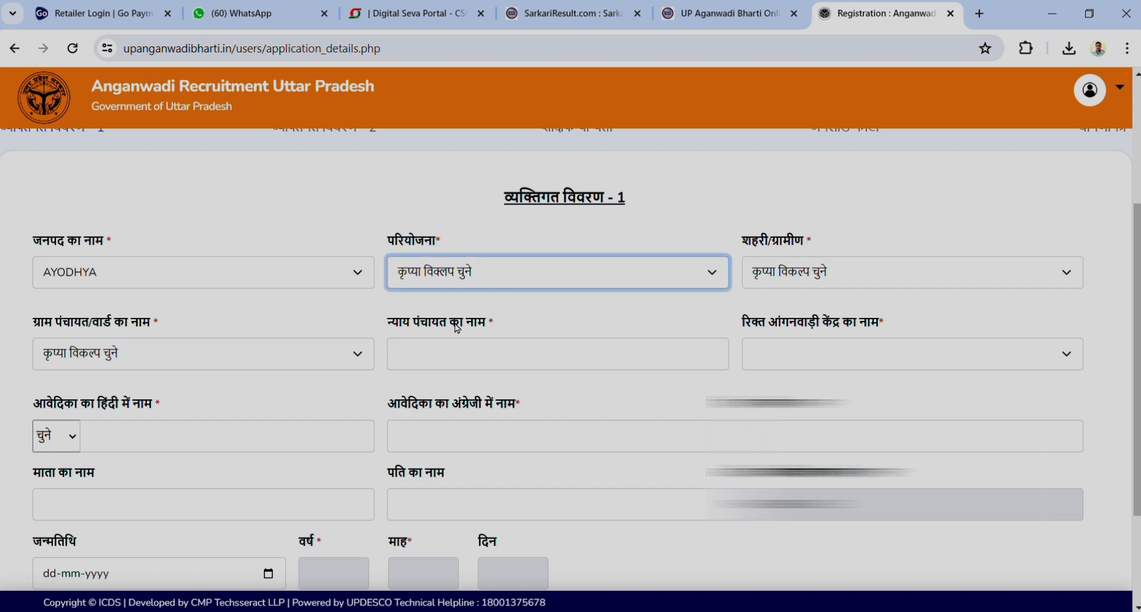
click(309, 265)
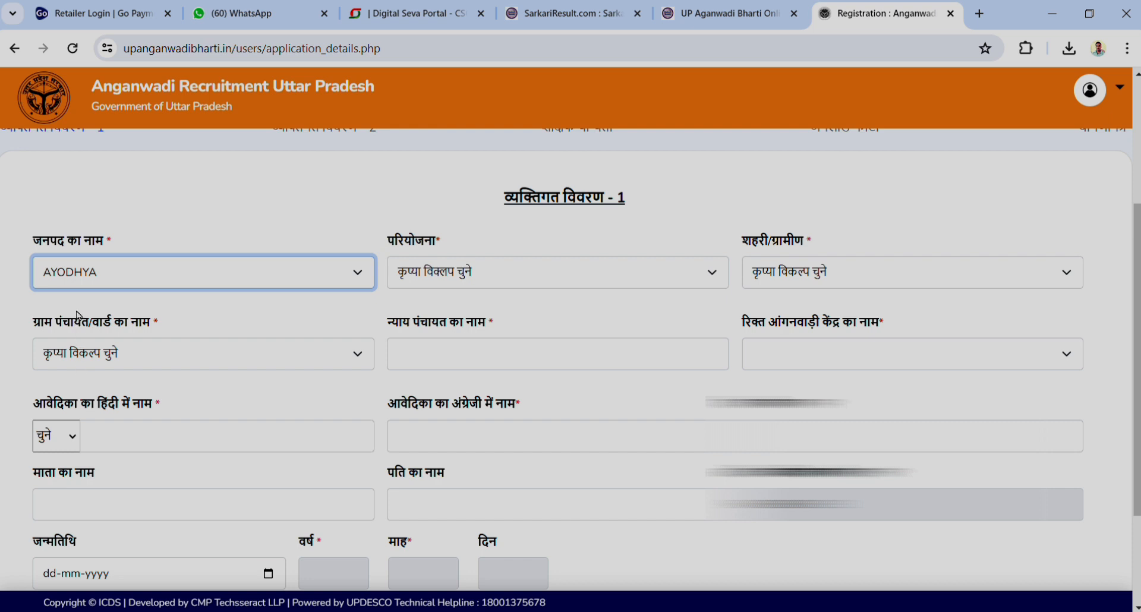
click(487, 281)
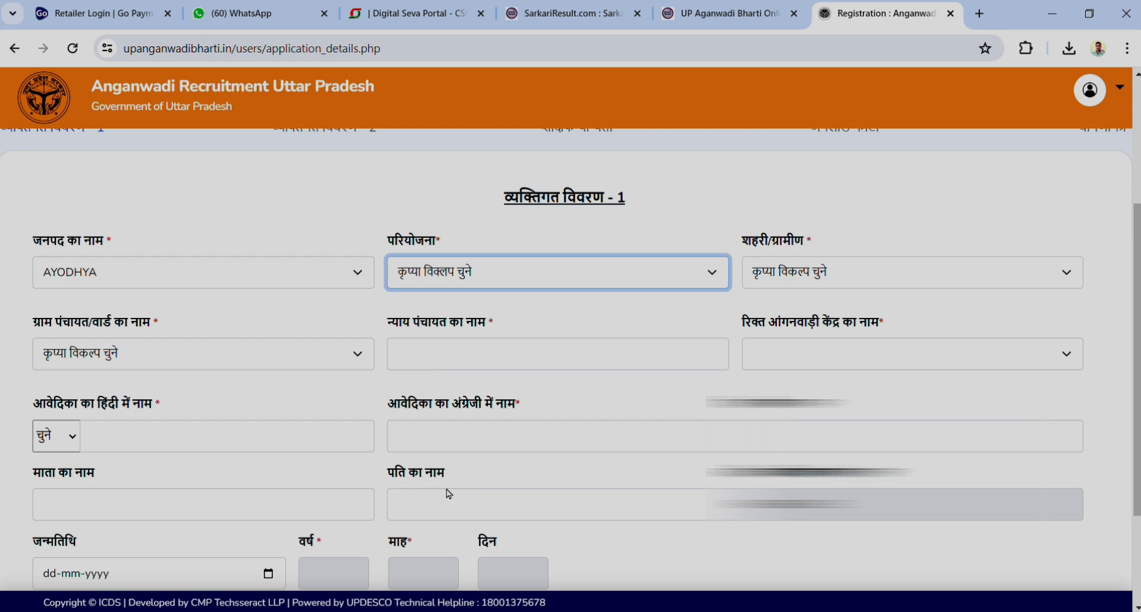
click(433, 399)
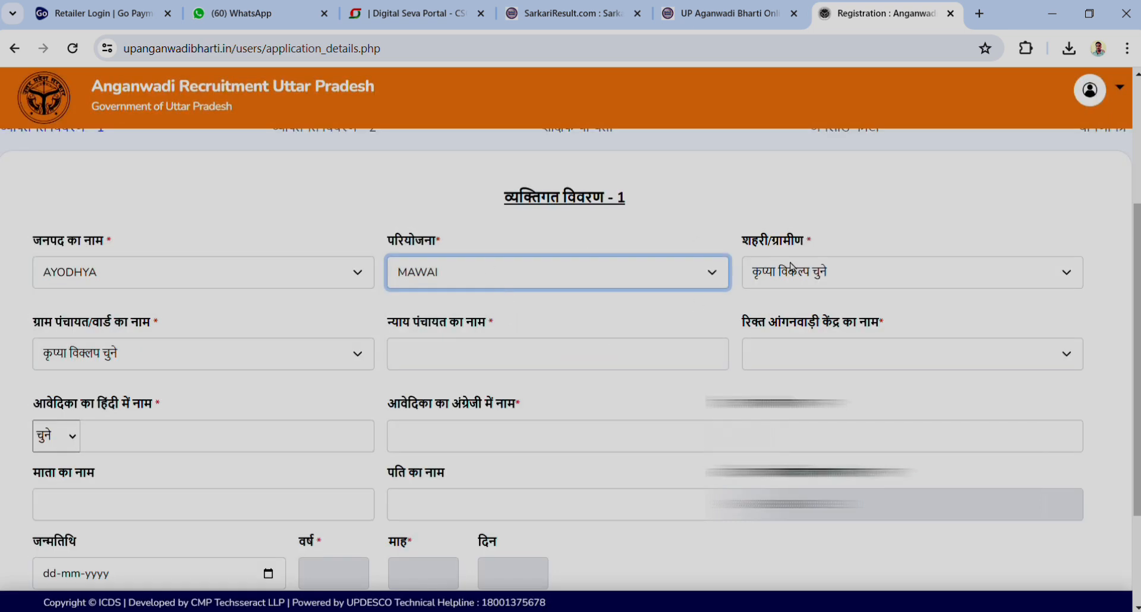
Set the urban/rural area type to ग्रामीण
click(911, 270)
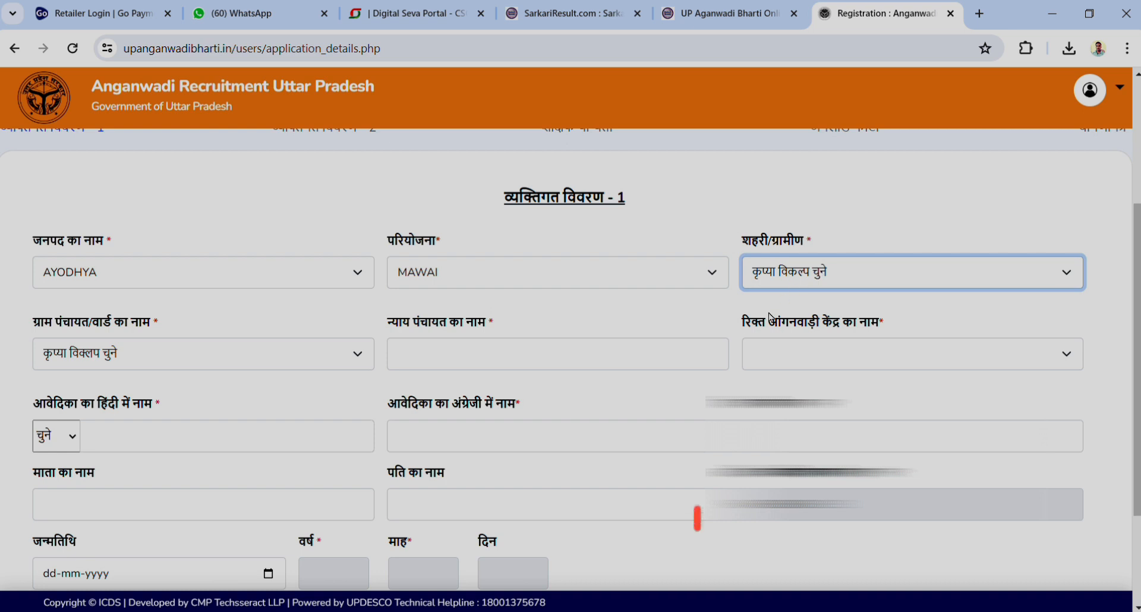
click(777, 332)
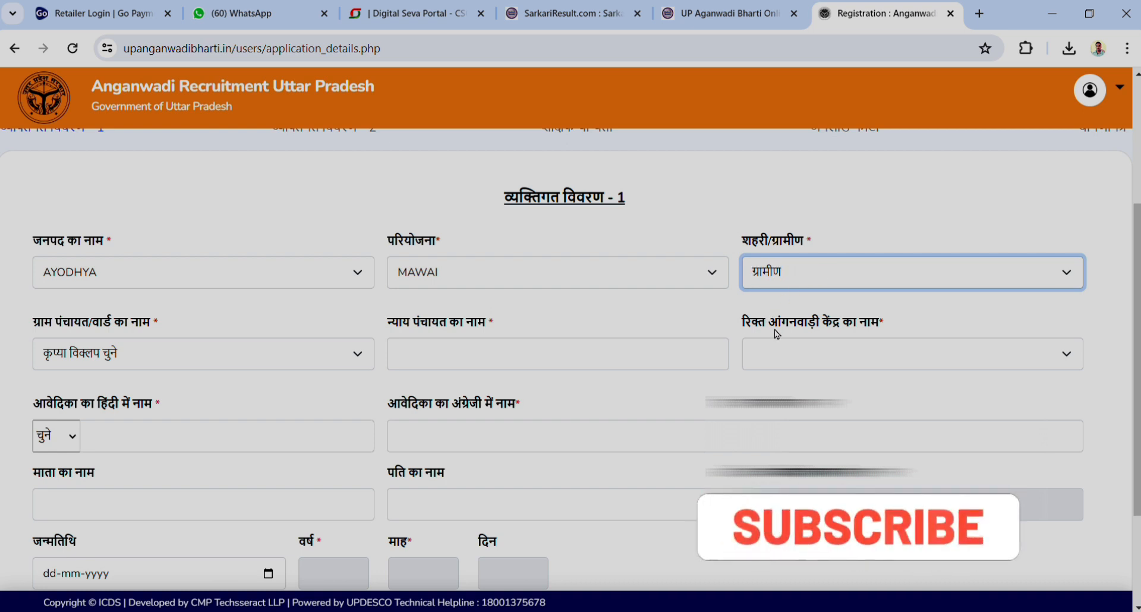
scroll(483, 325, down, 2)
click(134, 254)
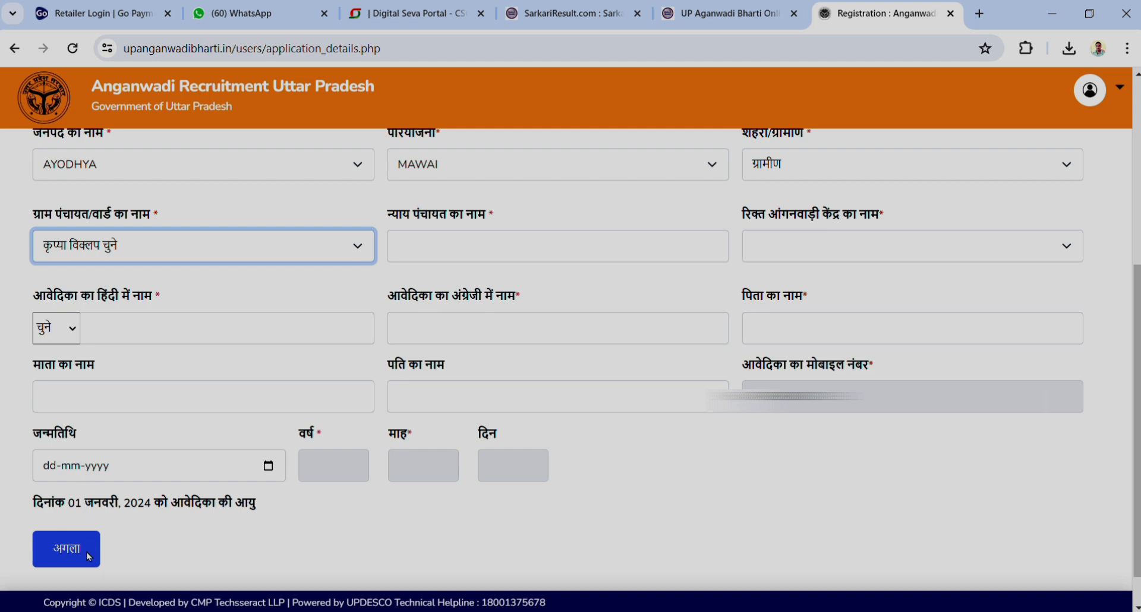
Set the gram panchayat to BHATMAU NARAYANPUR and the nyay panchayat to BASODI
click(77, 380)
click(495, 257)
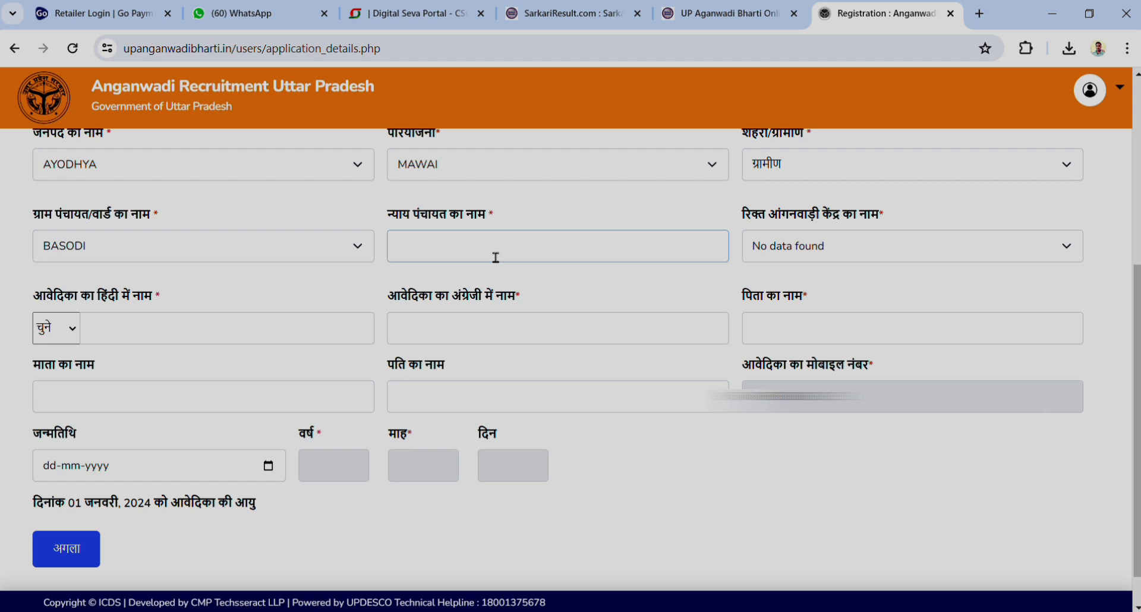
text(BASP)
text(DI)
click(862, 249)
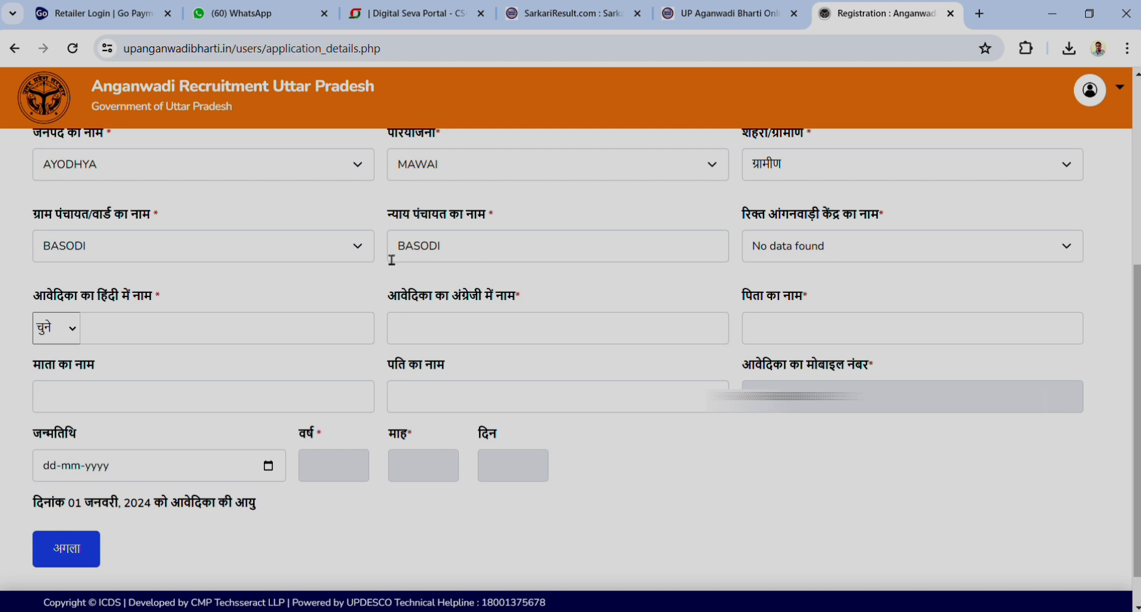
click(226, 249)
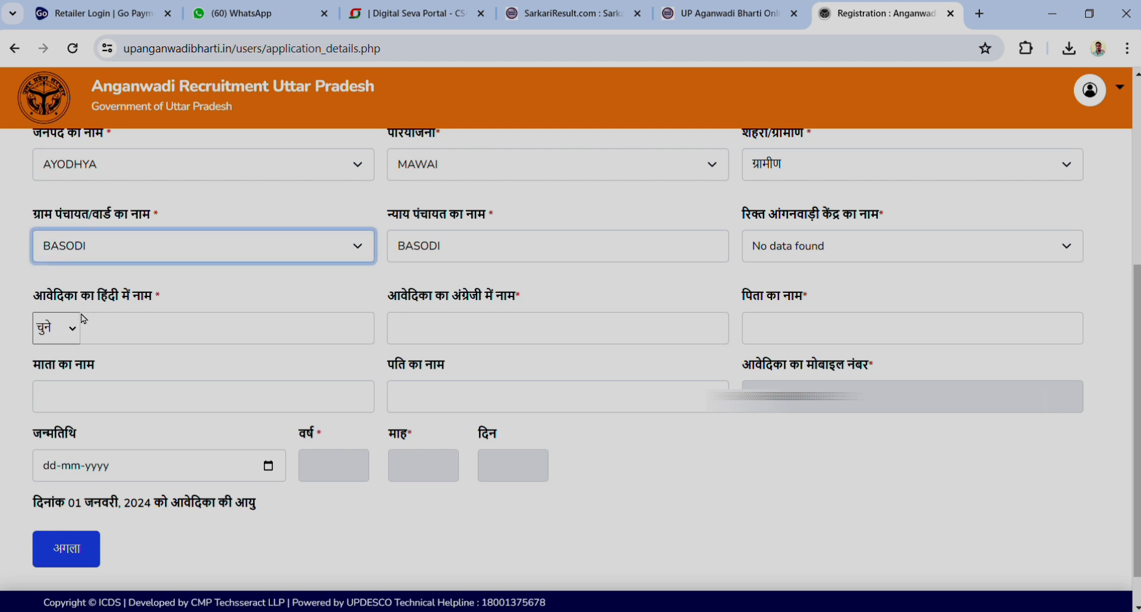
key(Down)
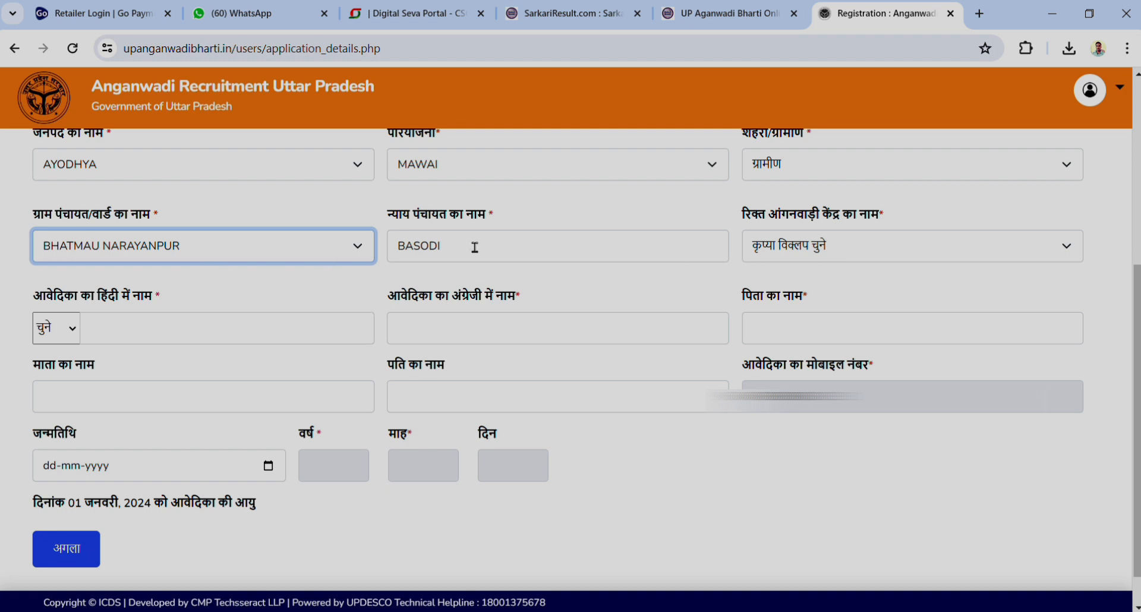
click(651, 256)
double_click(651, 257)
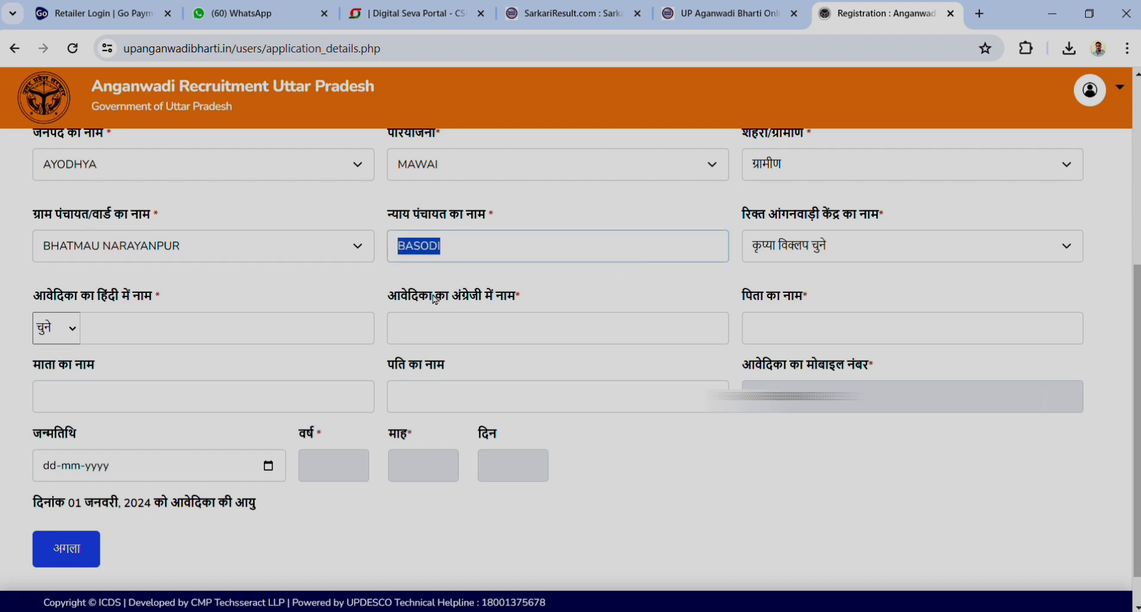
click(612, 275)
Pick BHATMAU-2 as the vacant centre and give the Hindi name the title श्रीमती
click(877, 254)
click(791, 292)
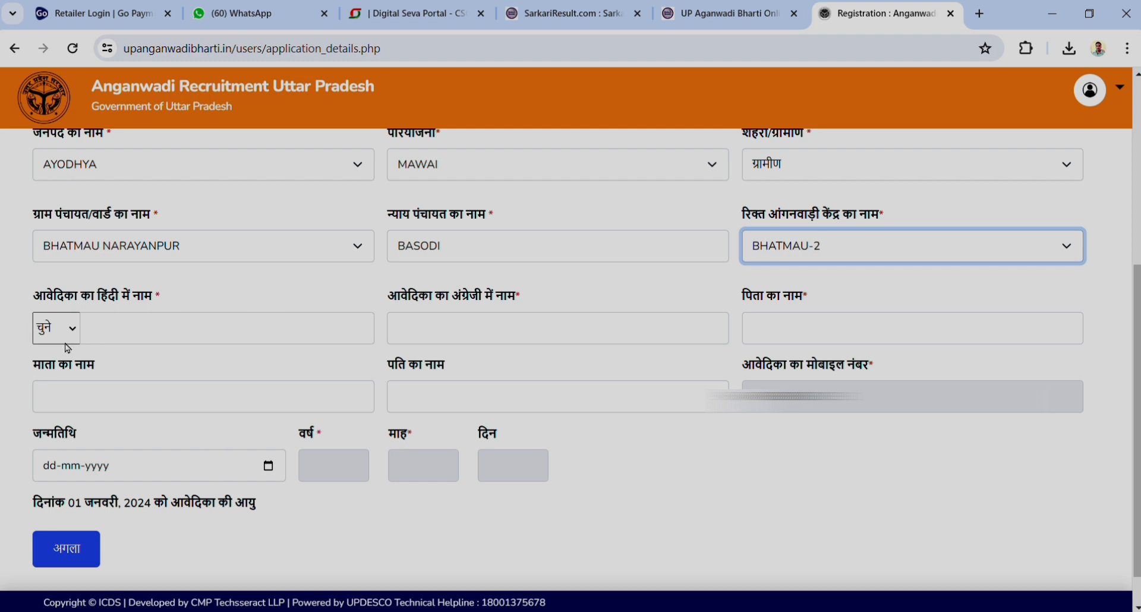
click(196, 331)
click(69, 328)
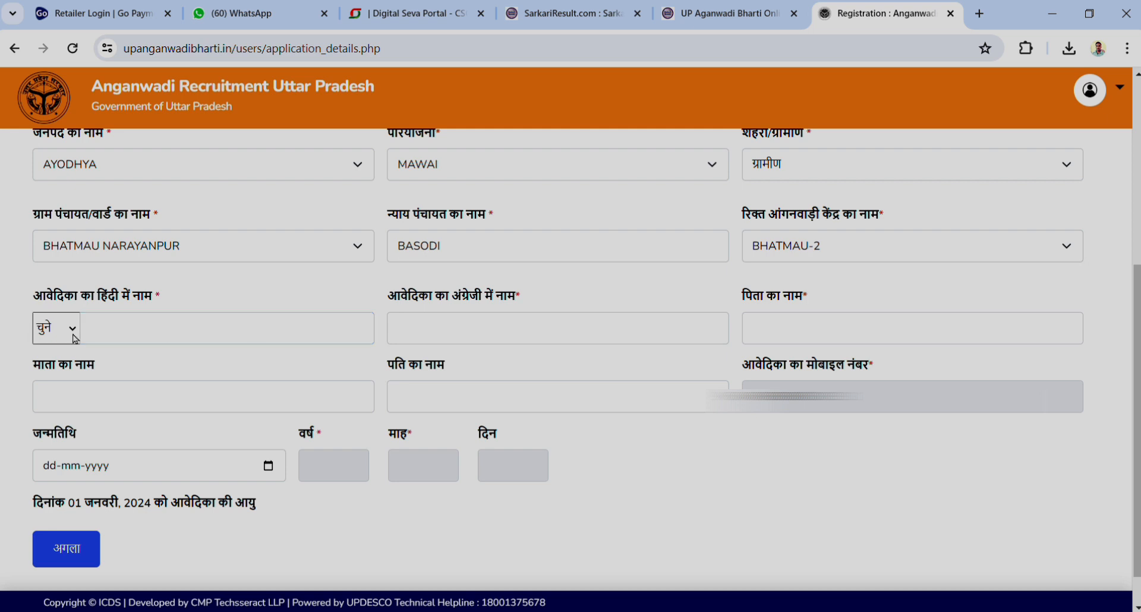
click(57, 380)
click(169, 340)
click(229, 365)
click(299, 291)
Correct the applicant's name in Hindi script, then fill the English name and father's name
triple_click(167, 338)
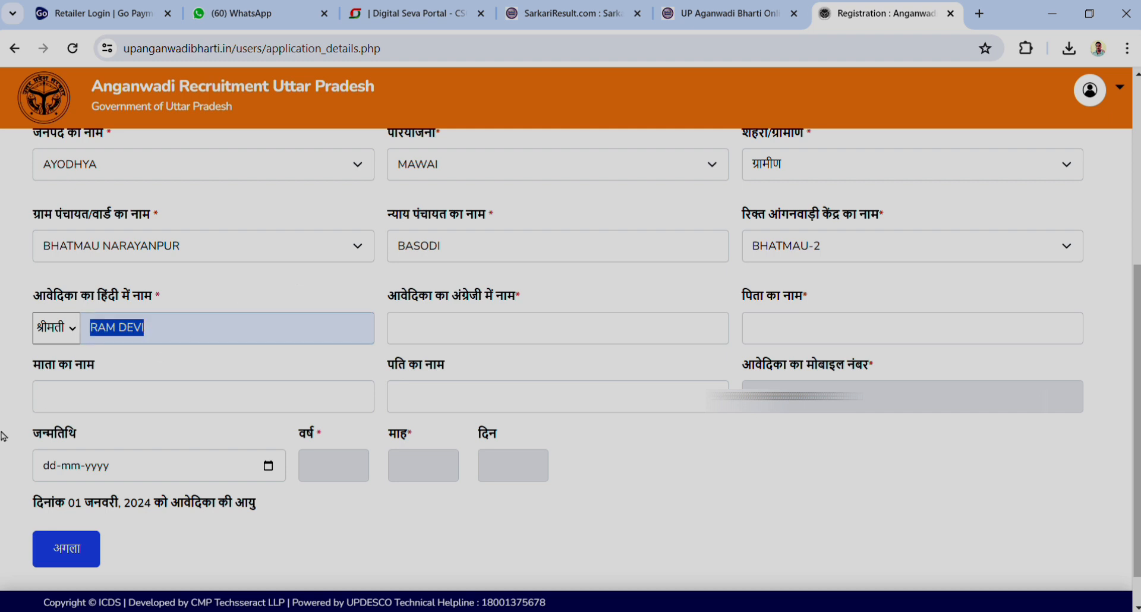
key(BackSpace)
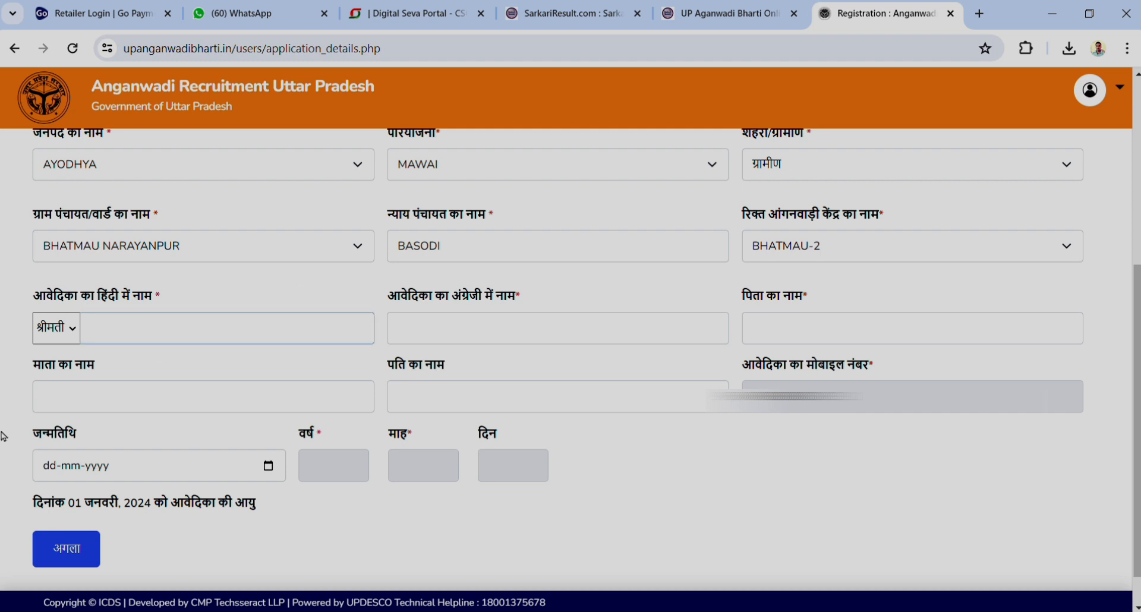
text(देवी)
click(507, 343)
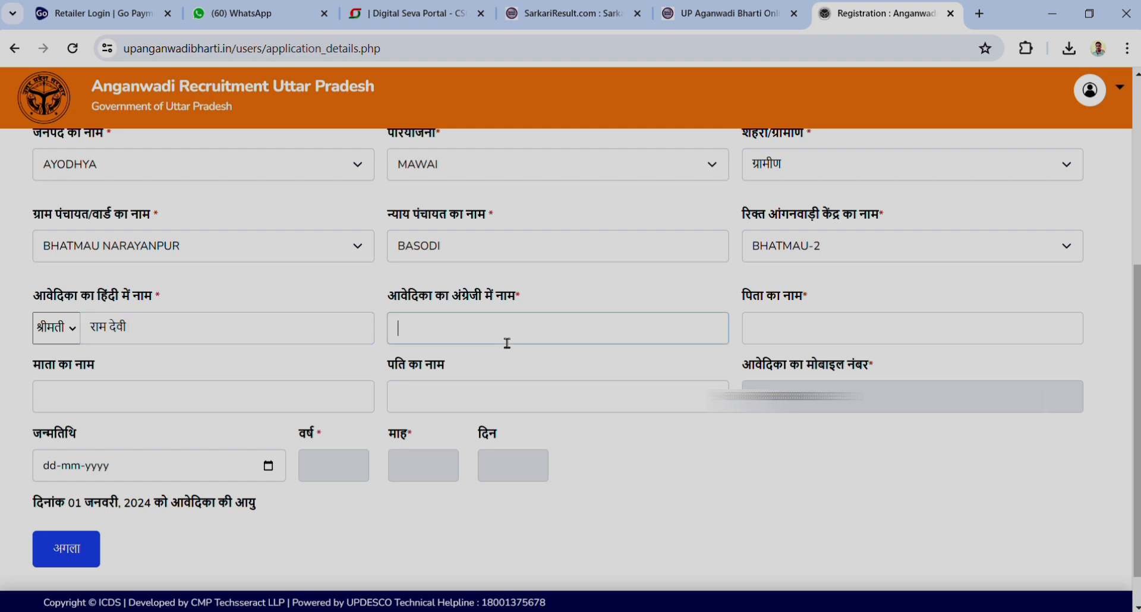
text(RAM)
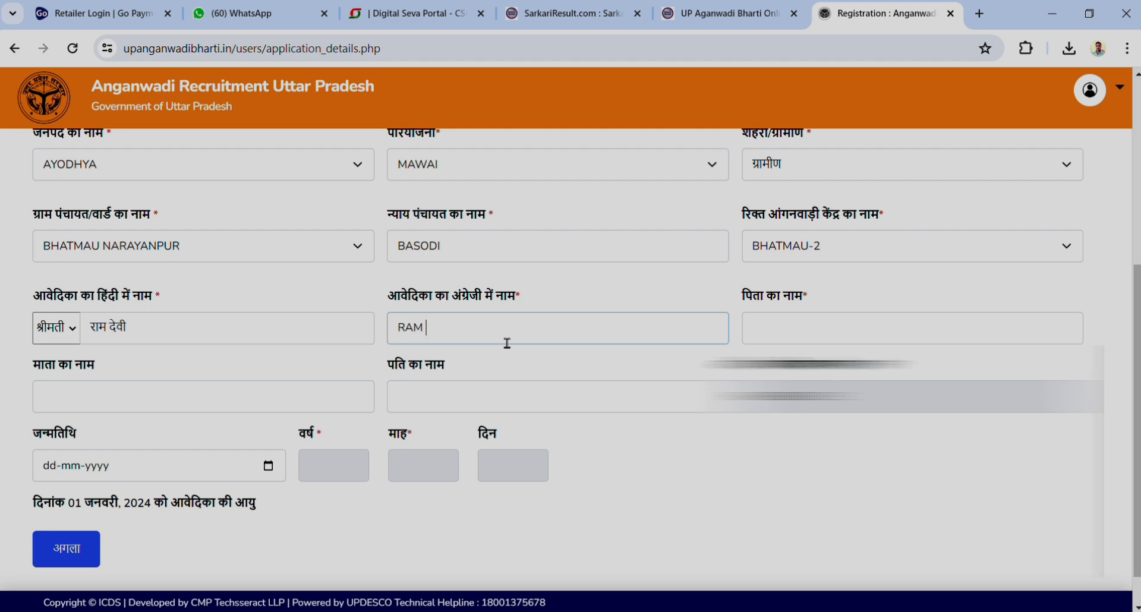
text( S)
click(858, 342)
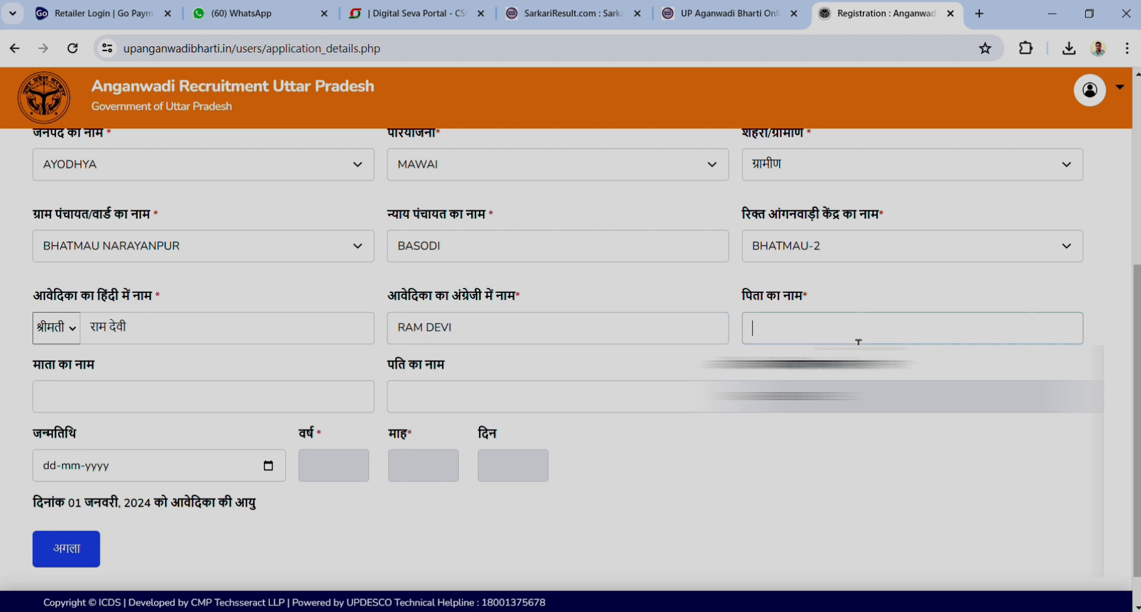
click(839, 401)
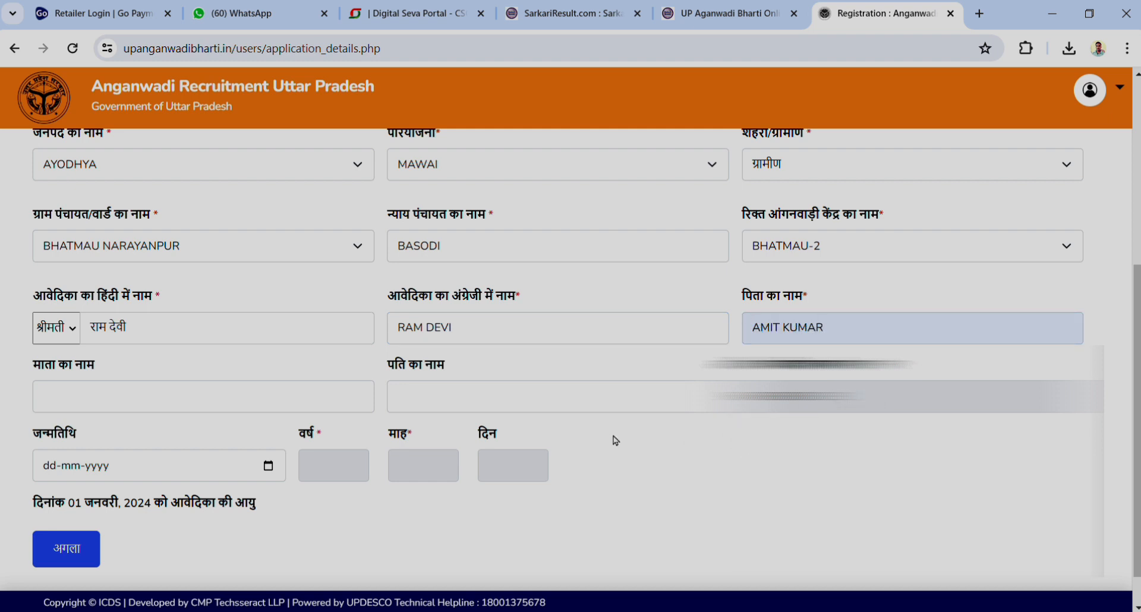
scroll(616, 441, down, 1)
click(111, 367)
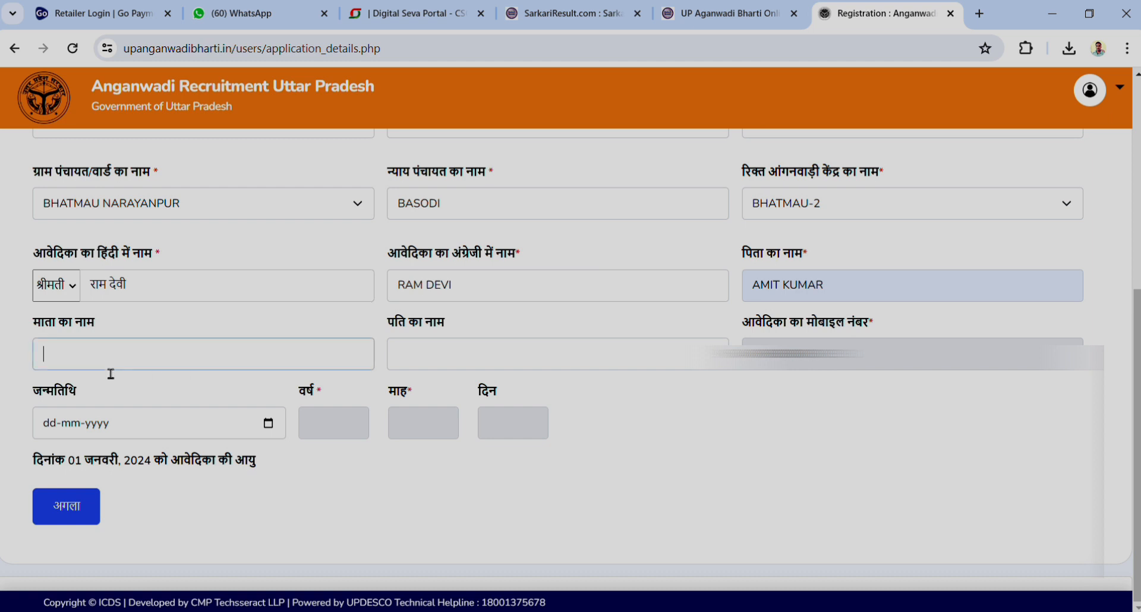
text(SARITA)
click(444, 368)
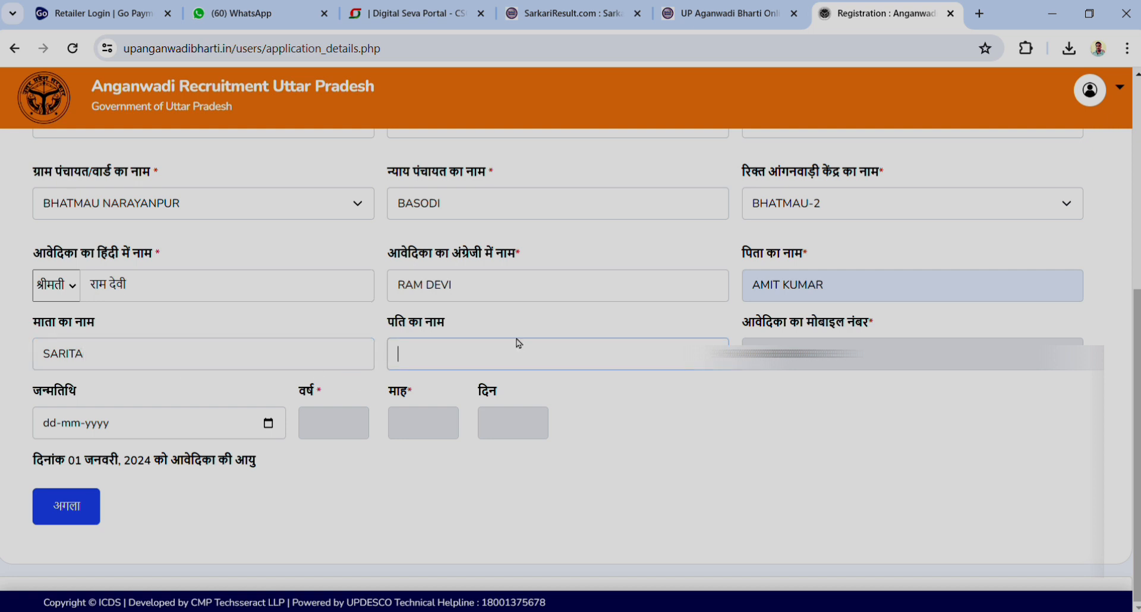
text(UKESH)
click(268, 423)
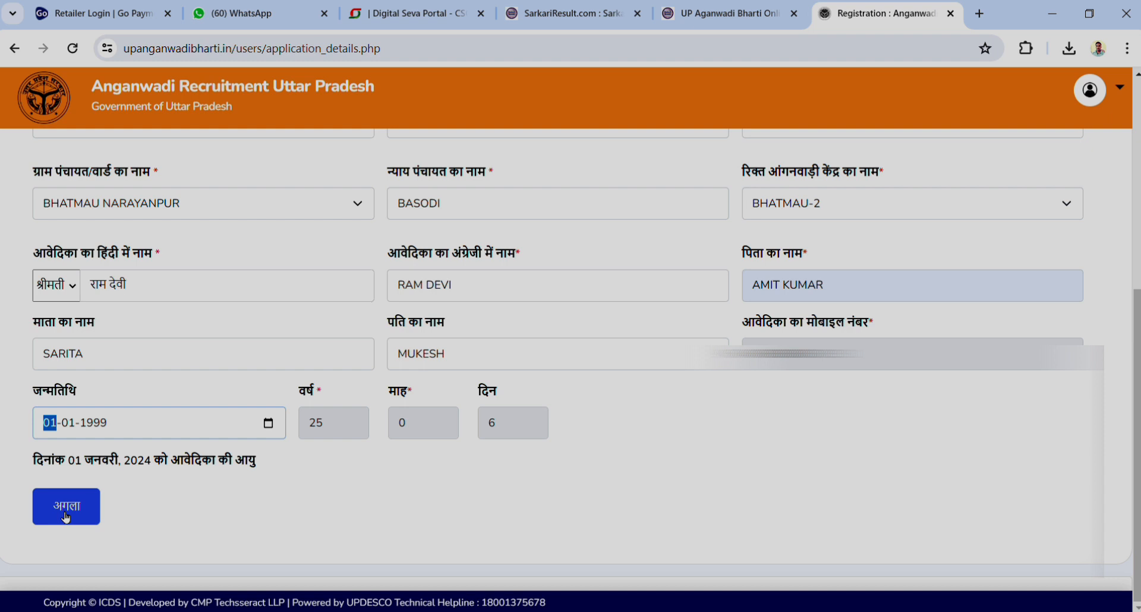
click(65, 516)
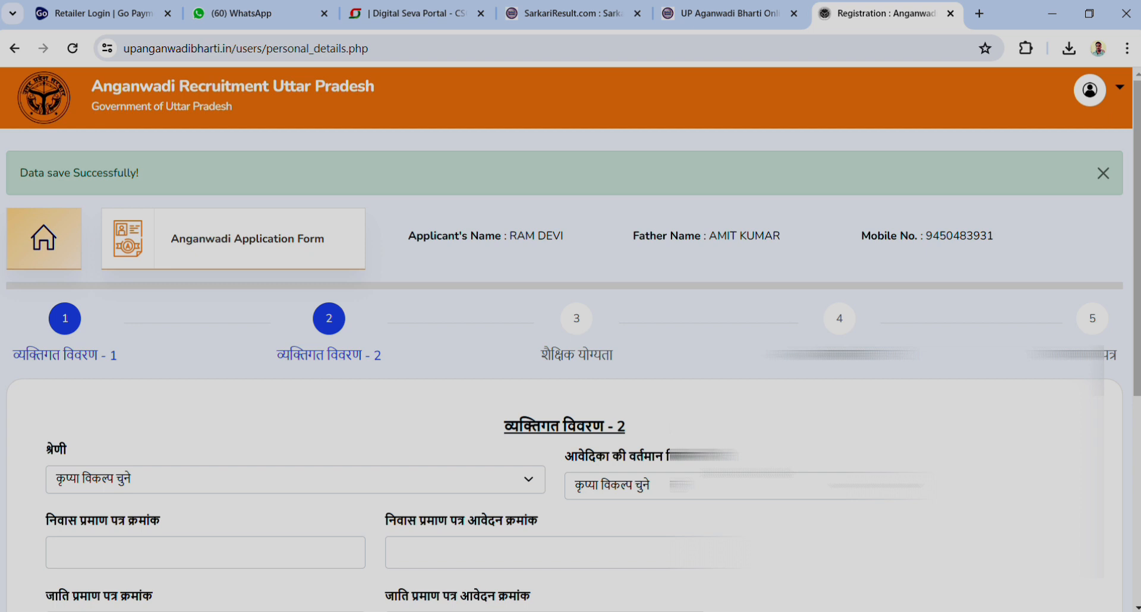
Set category to अन्य पिछड़ा वर्ग and current status to अन्य
scroll(565, 356, down, 3)
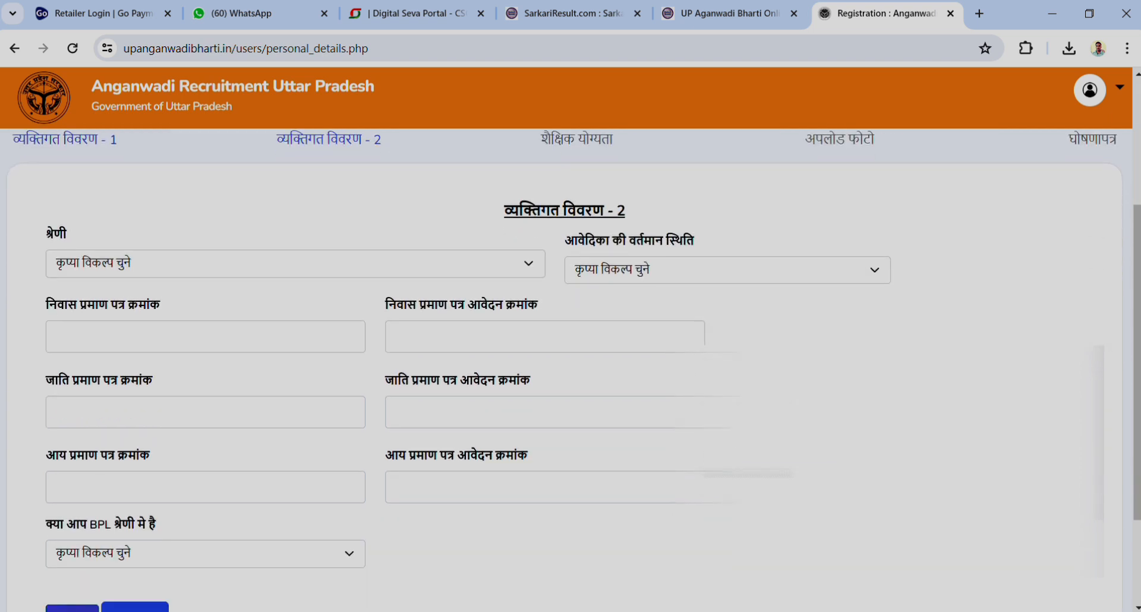
click(126, 263)
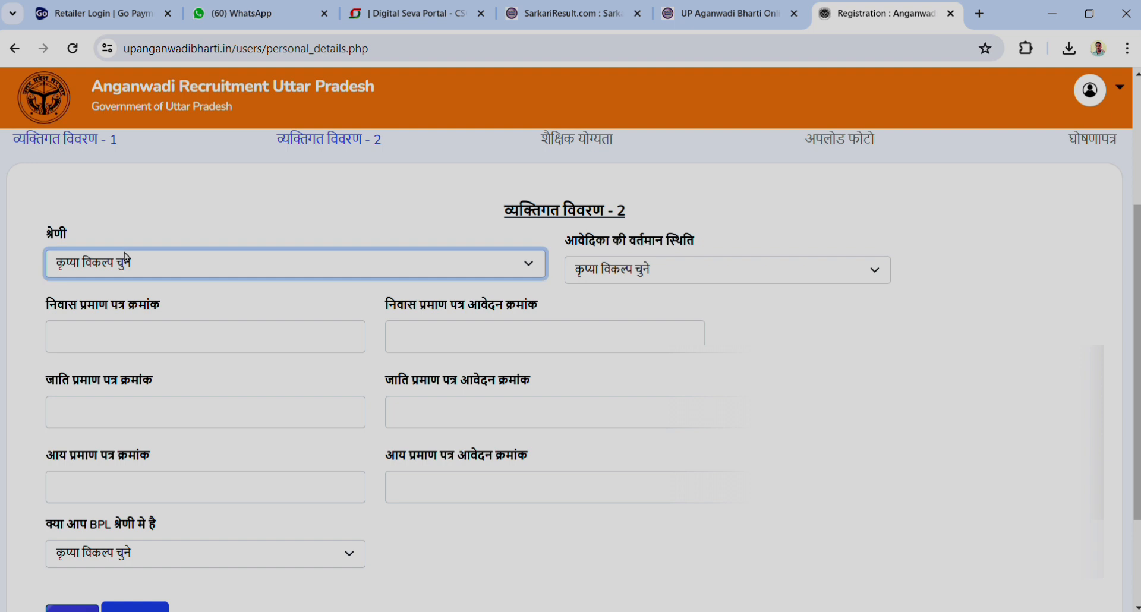
click(107, 328)
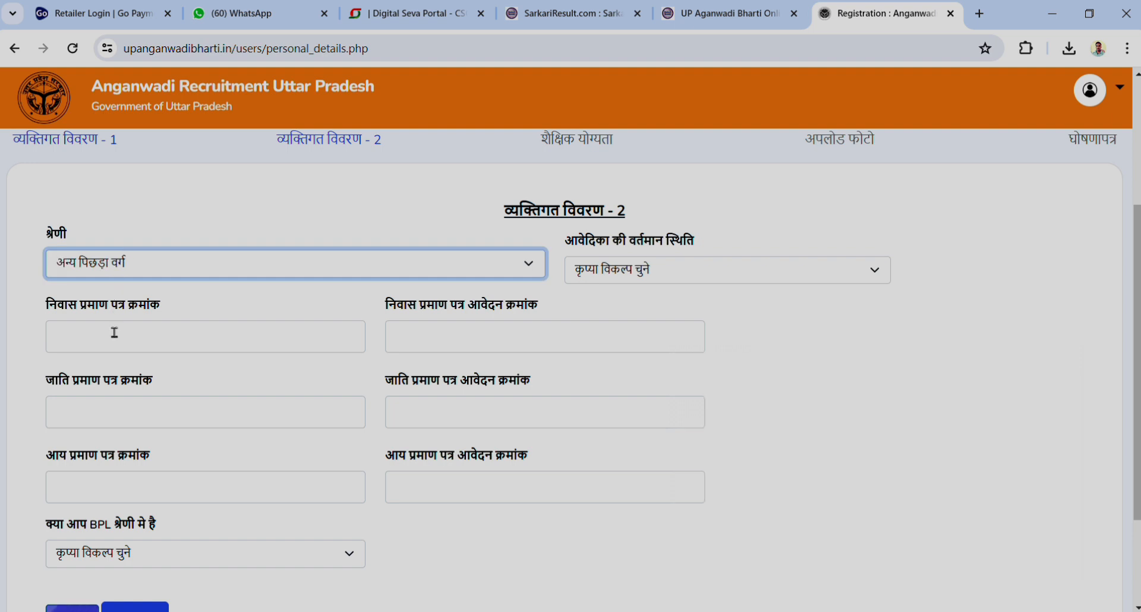
click(657, 273)
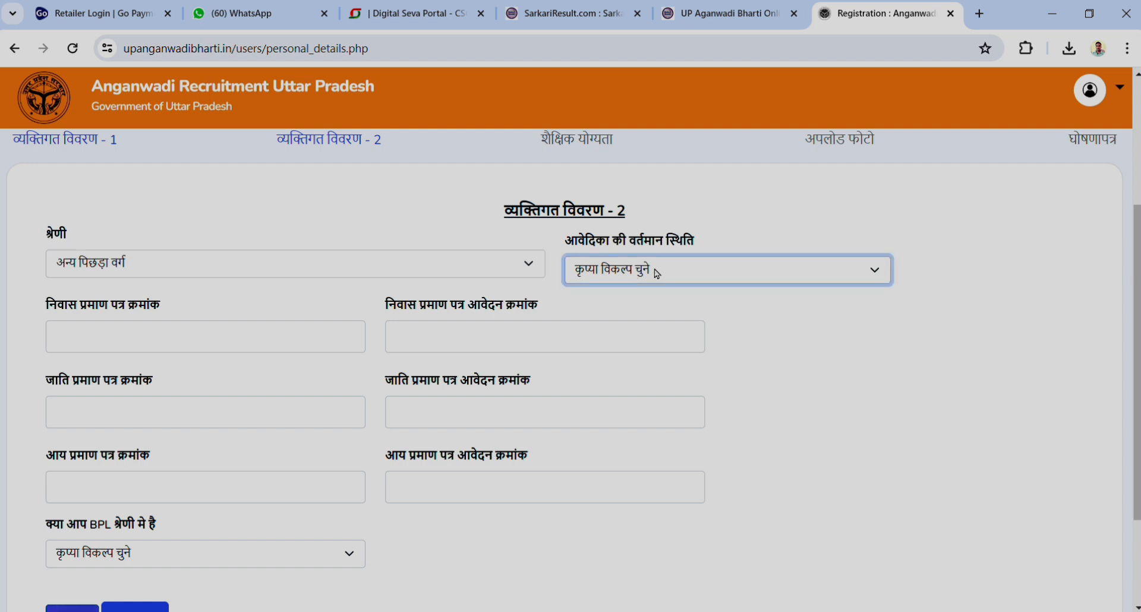
click(593, 346)
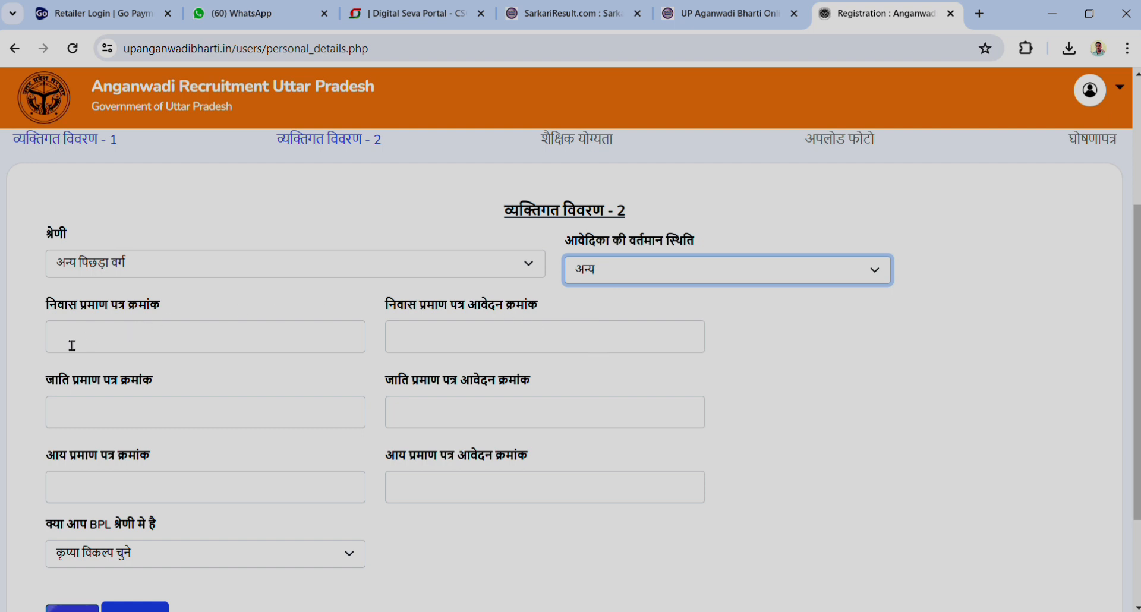
Go through the residence and caste certificate fields, ending on the residence certificate number
click(127, 346)
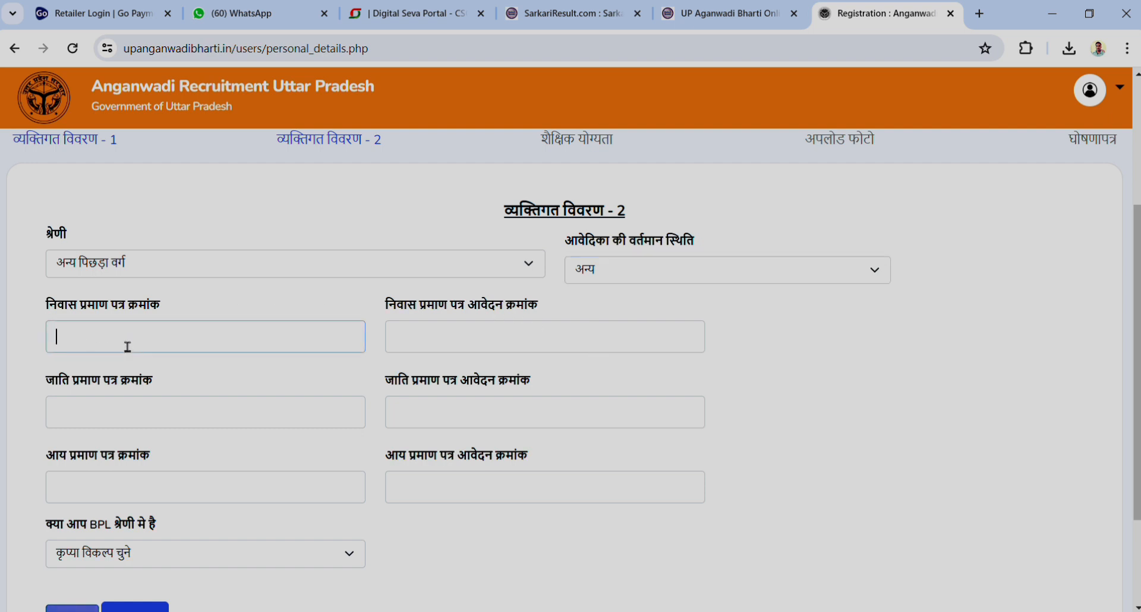
click(538, 345)
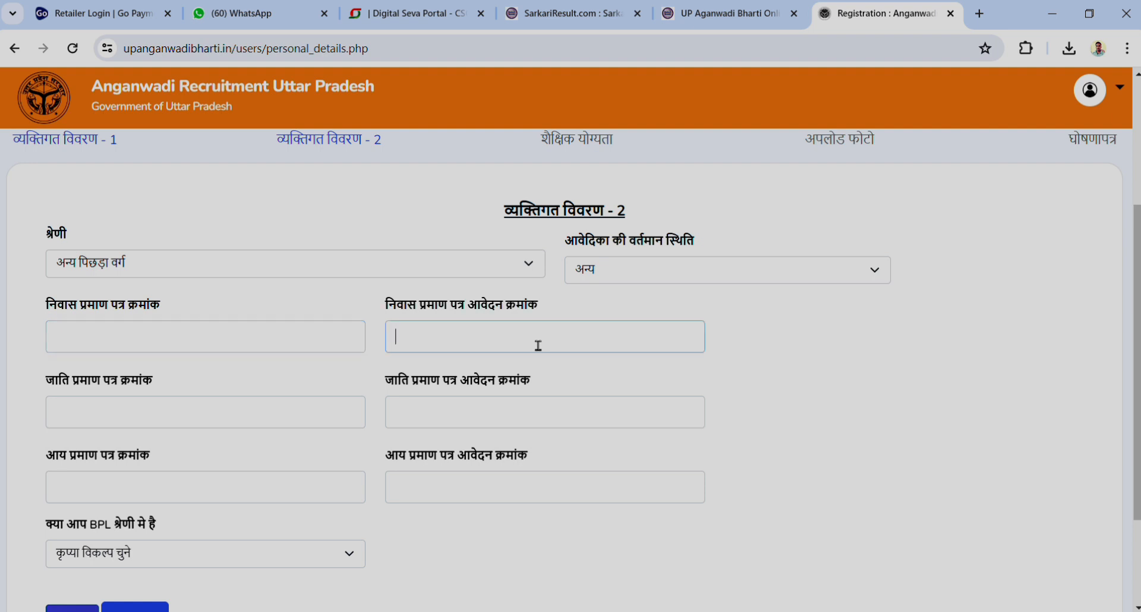
scroll(535, 344, down, 2)
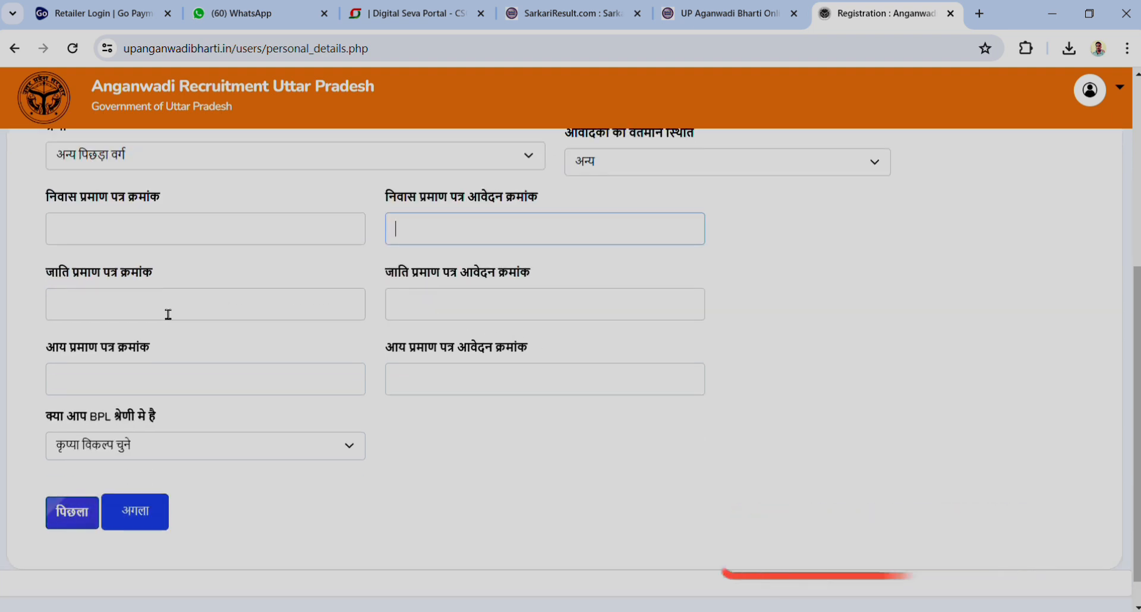
click(160, 318)
click(437, 308)
scroll(345, 307, up, 2)
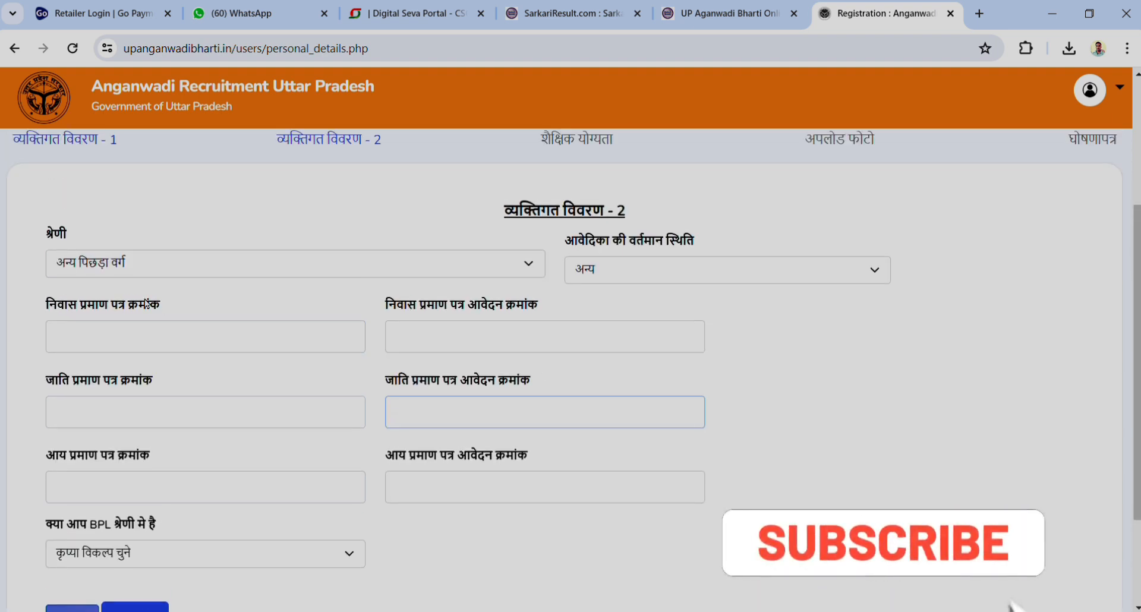
click(115, 334)
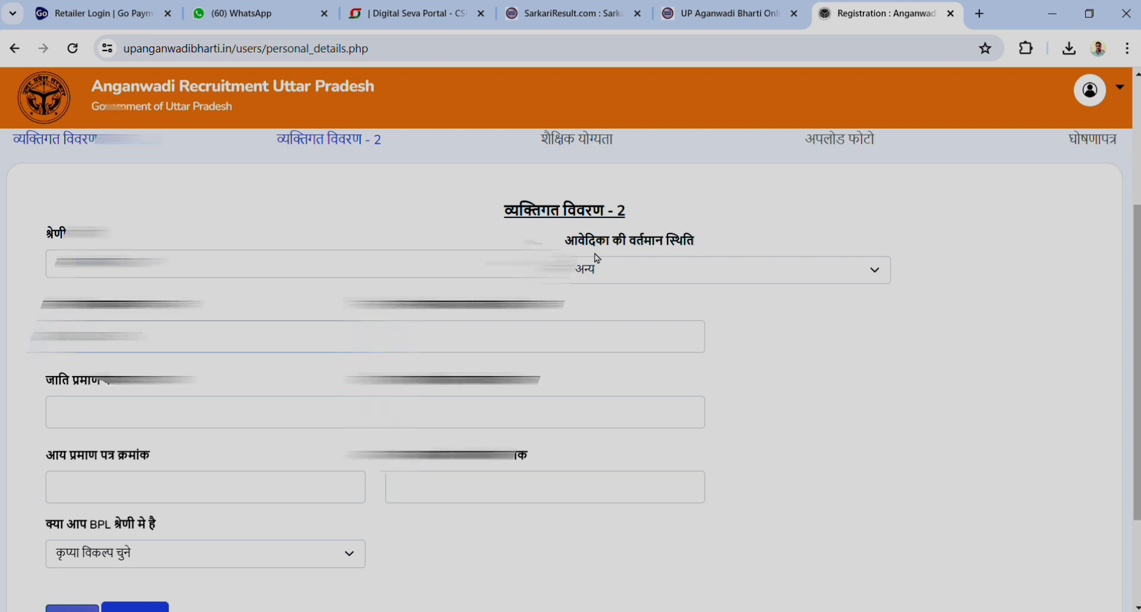
Enter the residence certificate number and move through the remaining certificate fields
drag(241, 342, 23, 388)
click(24, 390)
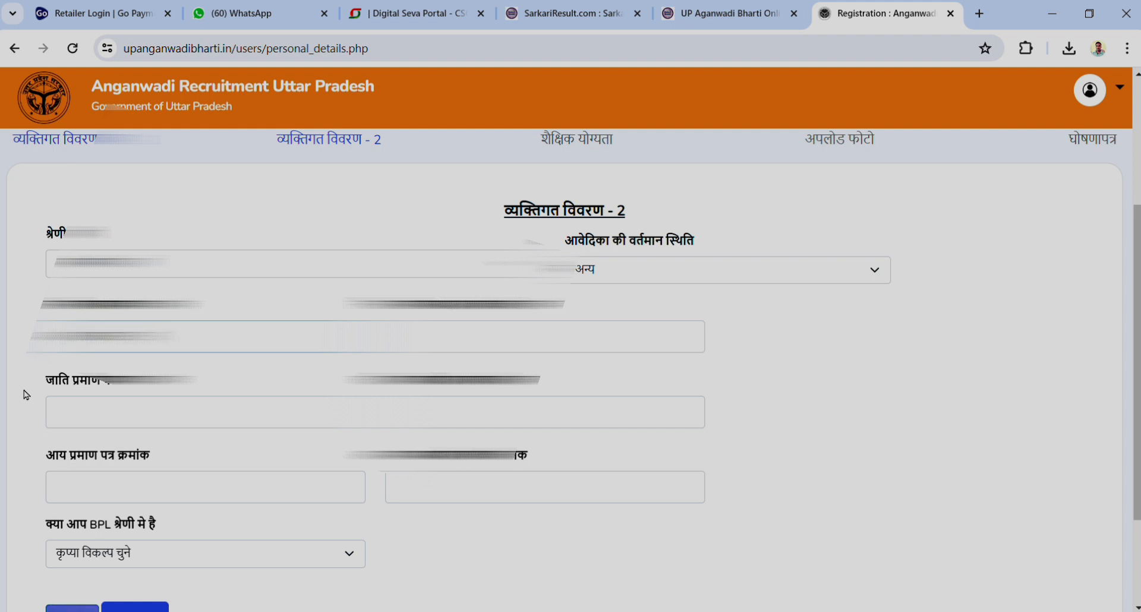
click(520, 340)
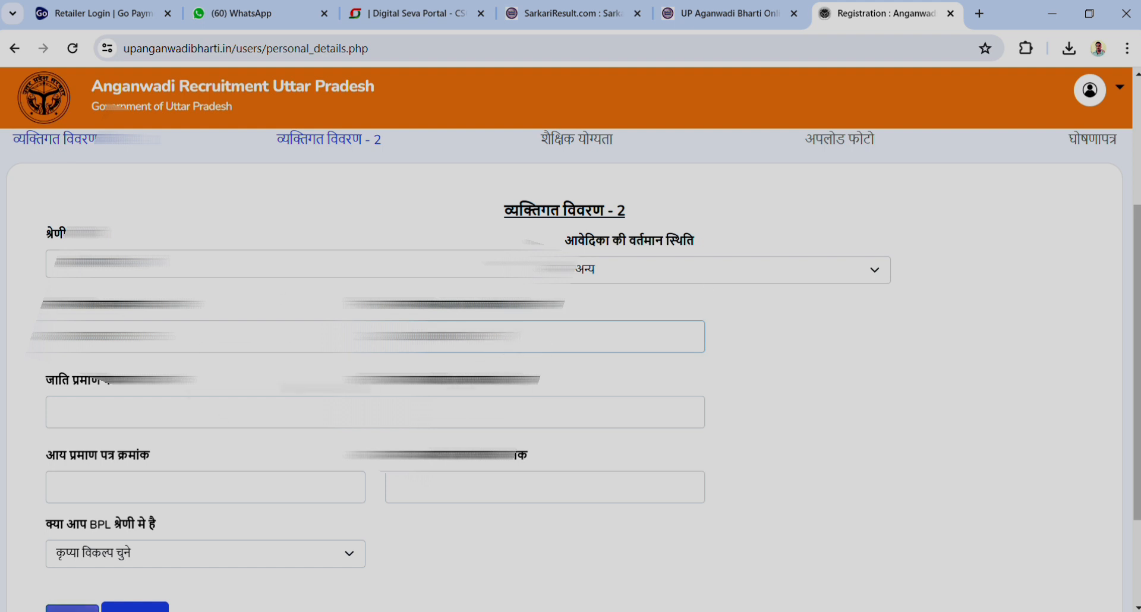
scroll(571, 368, down, 2)
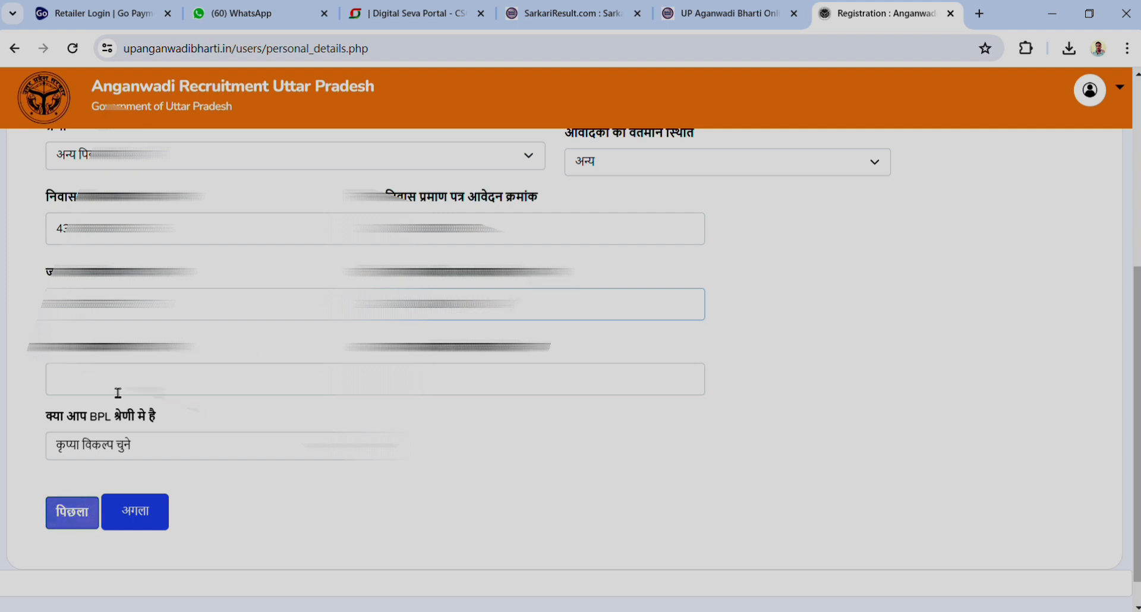
scroll(118, 391, down, 1)
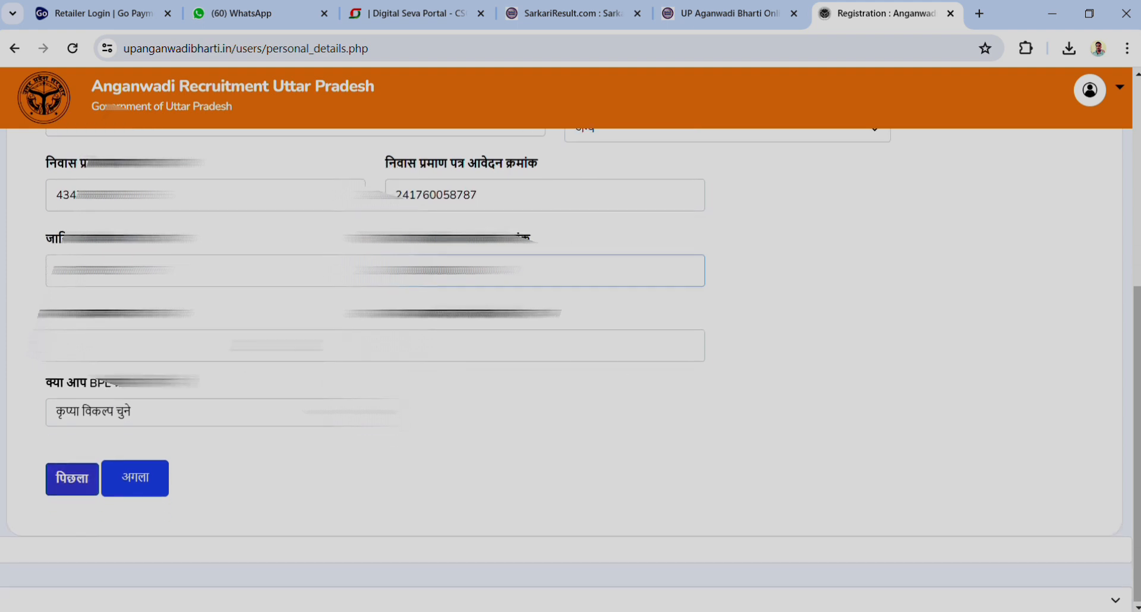
click(100, 345)
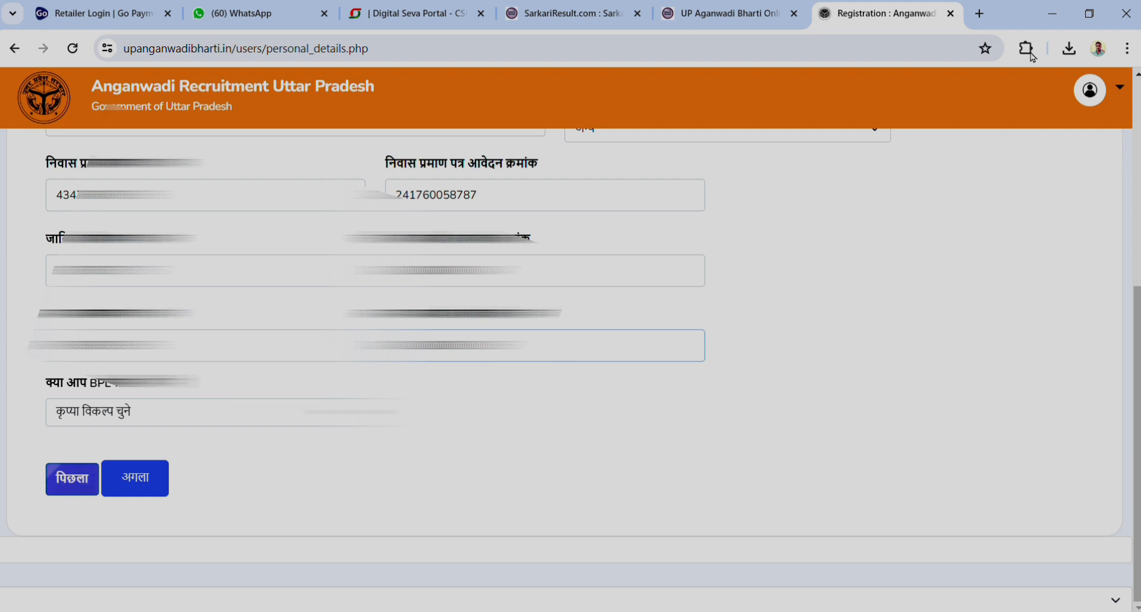
Answer नहीं to the BPL question and save personal details part 2
click(181, 411)
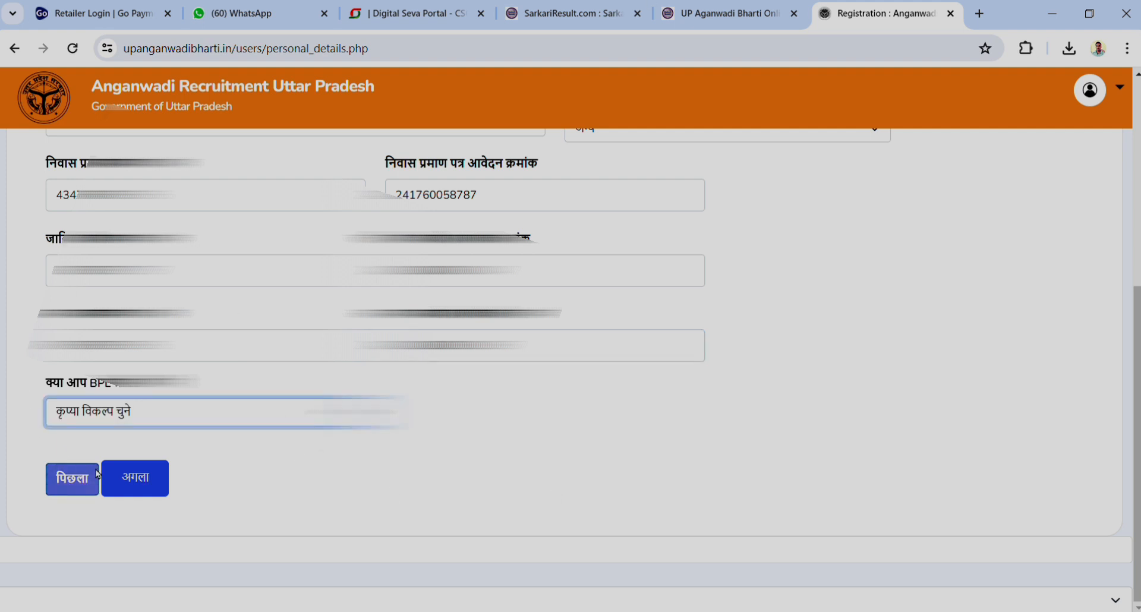
click(74, 466)
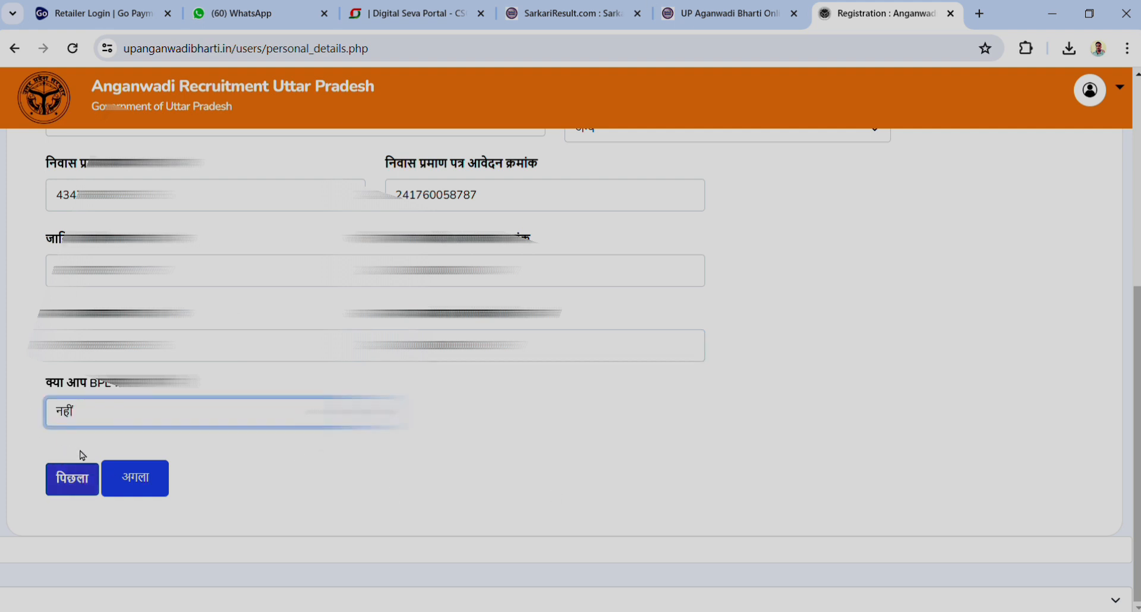
click(144, 488)
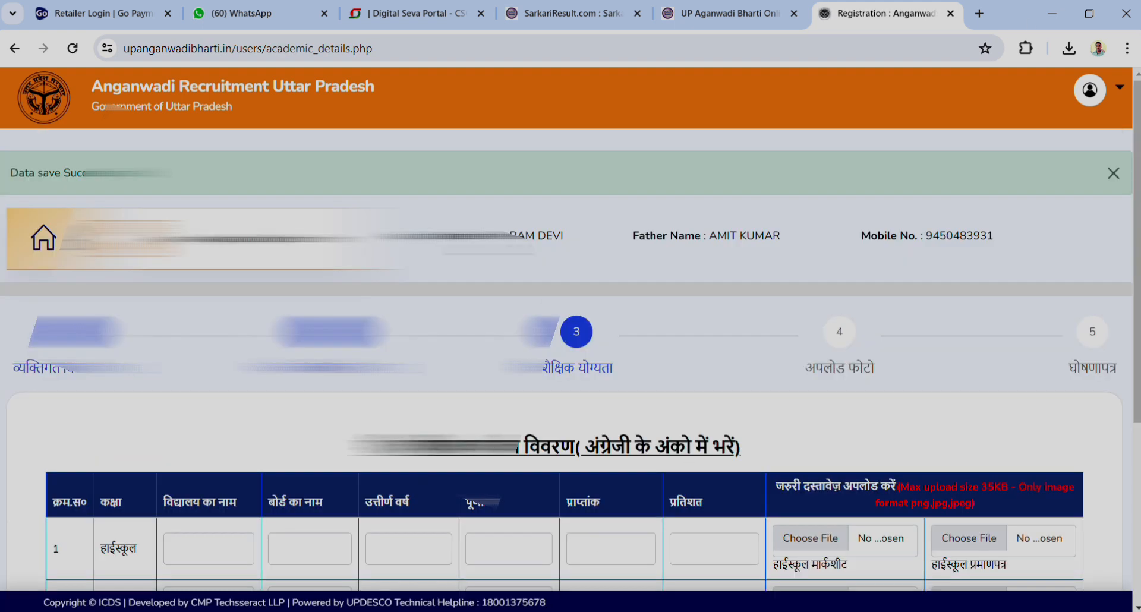
Enter PP INTER COLLEGE as the high school name in row 1's विद्यालय का नाम field
scroll(653, 366, down, 5)
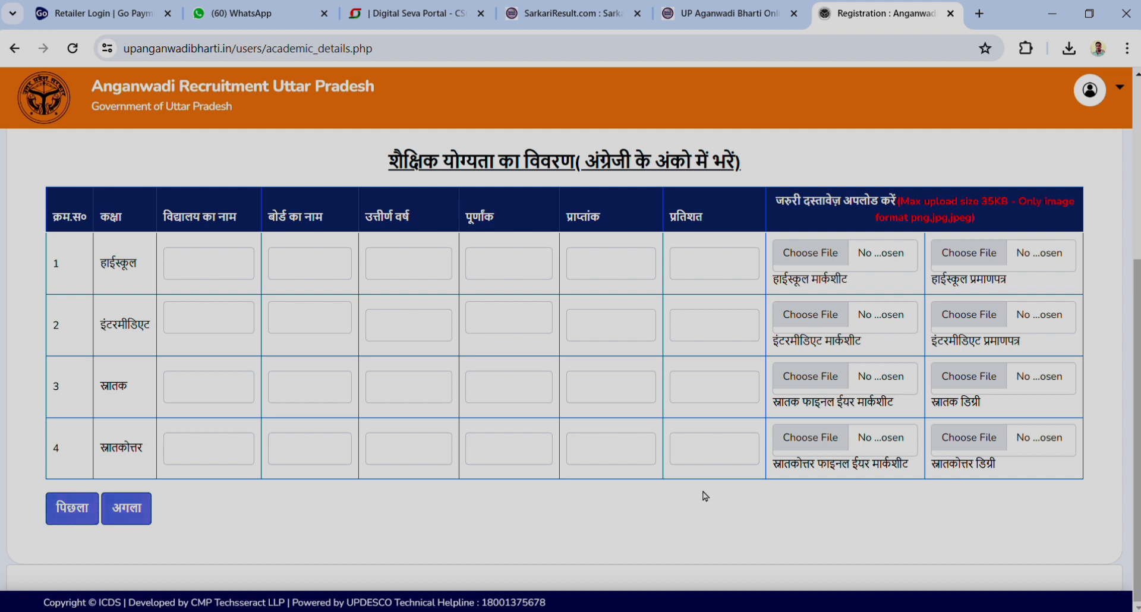
scroll(704, 497, up, 2)
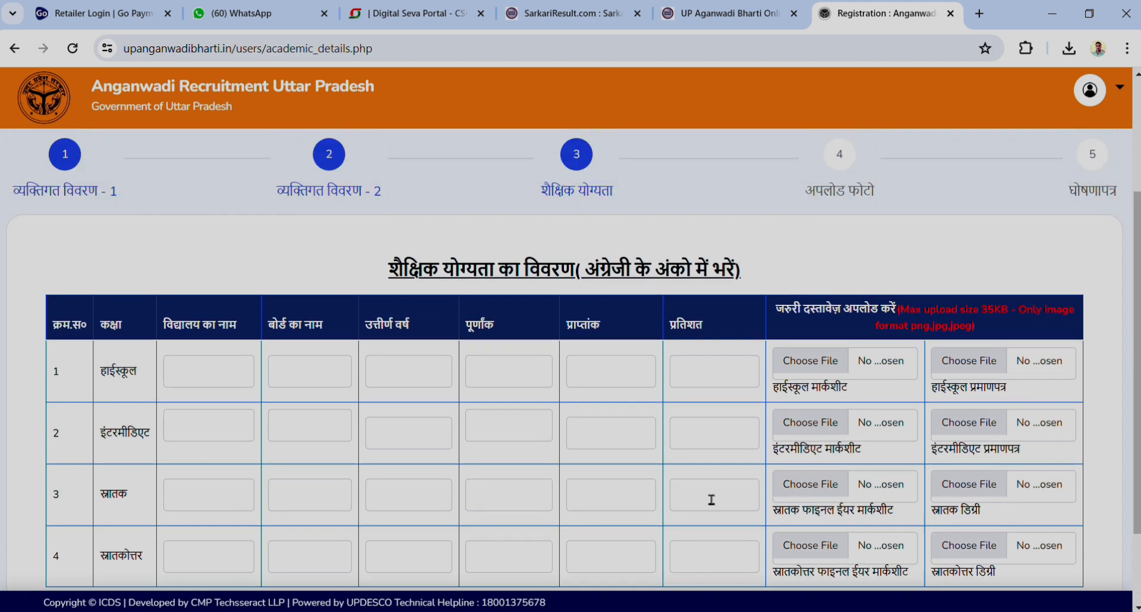
scroll(711, 499, down, 2)
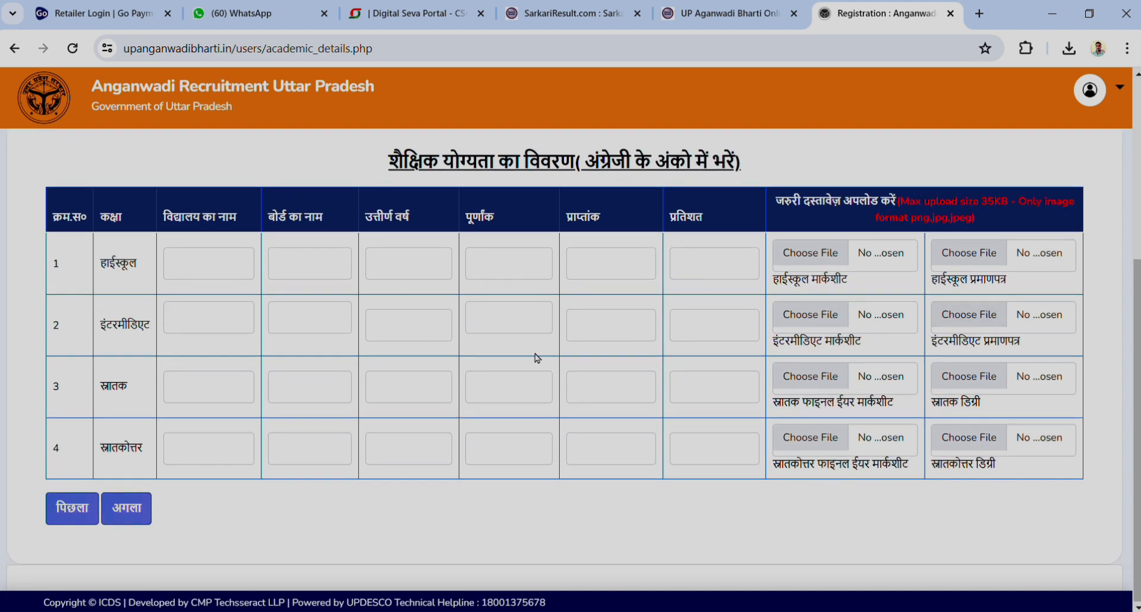
click(223, 276)
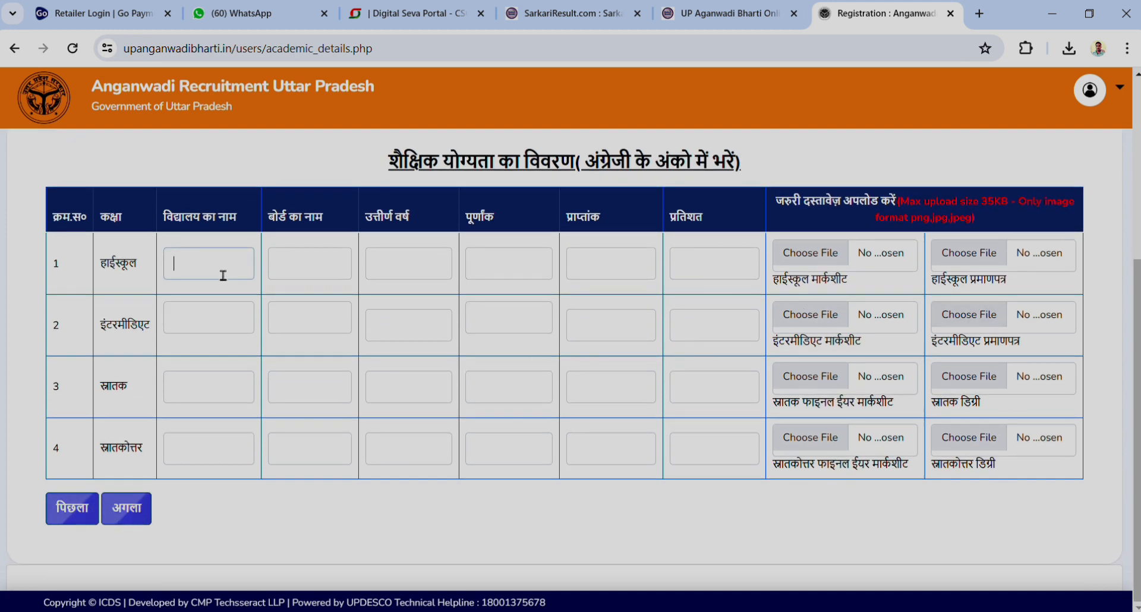
text(P)
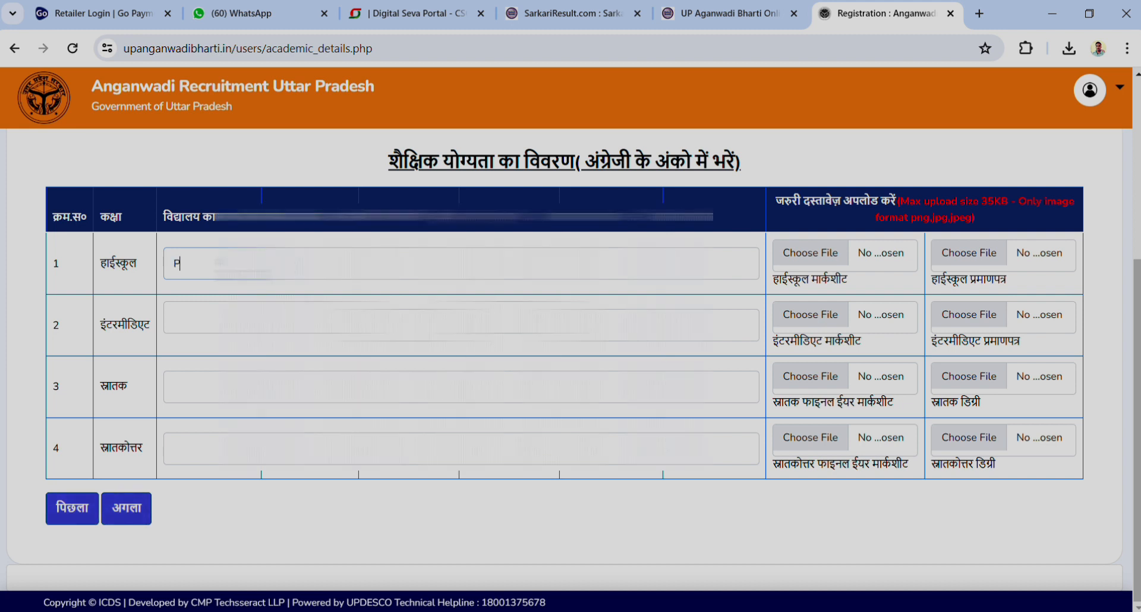
text(P IN)
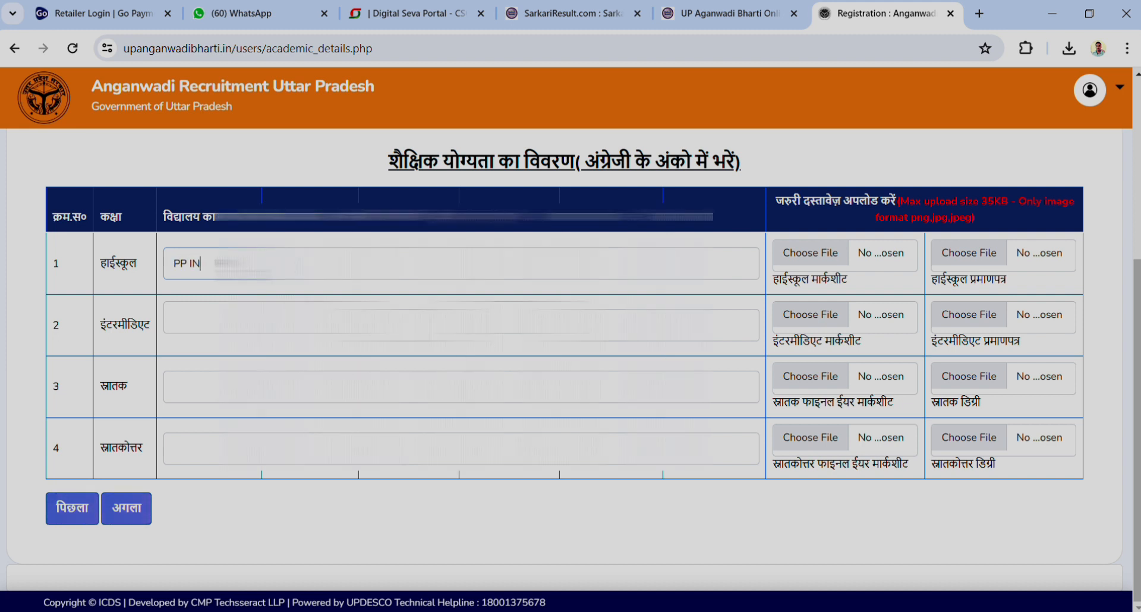
text(TER C)
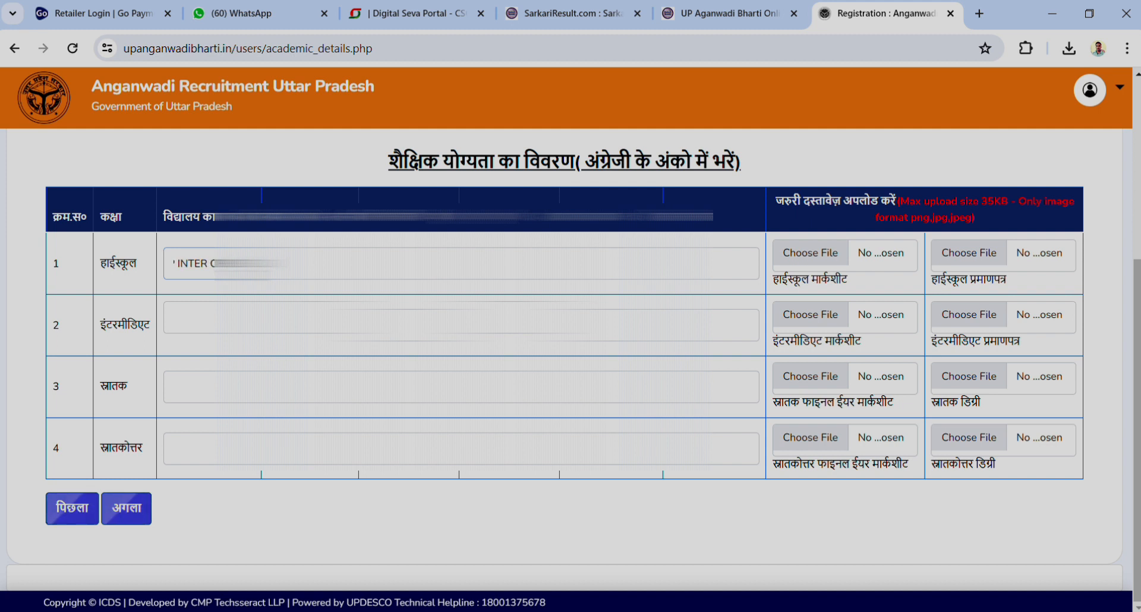
key(Tab)
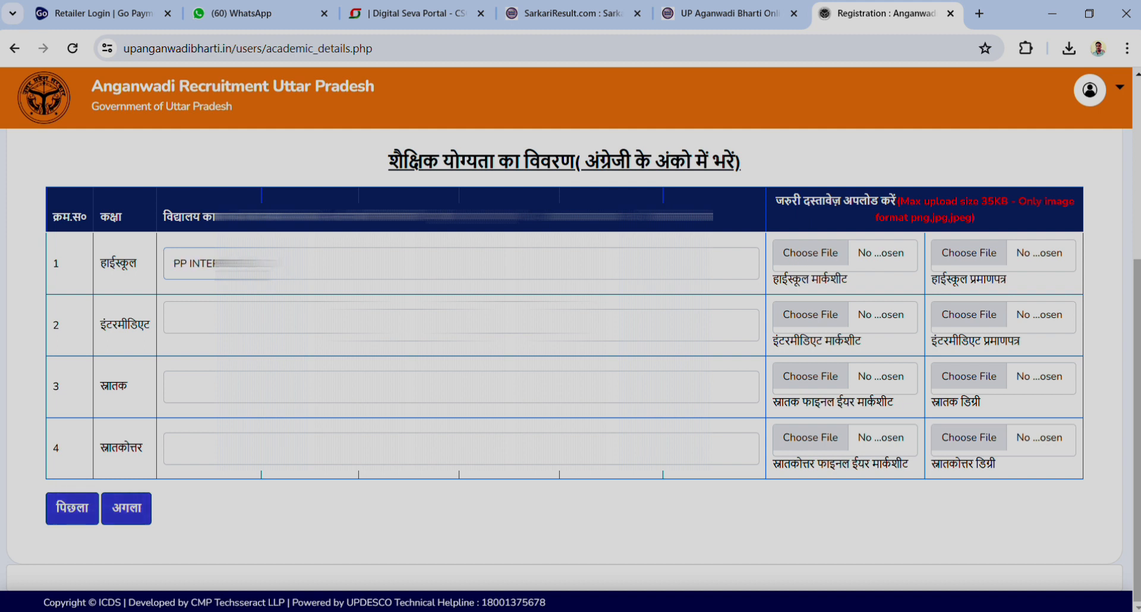
text(OLLEGE)
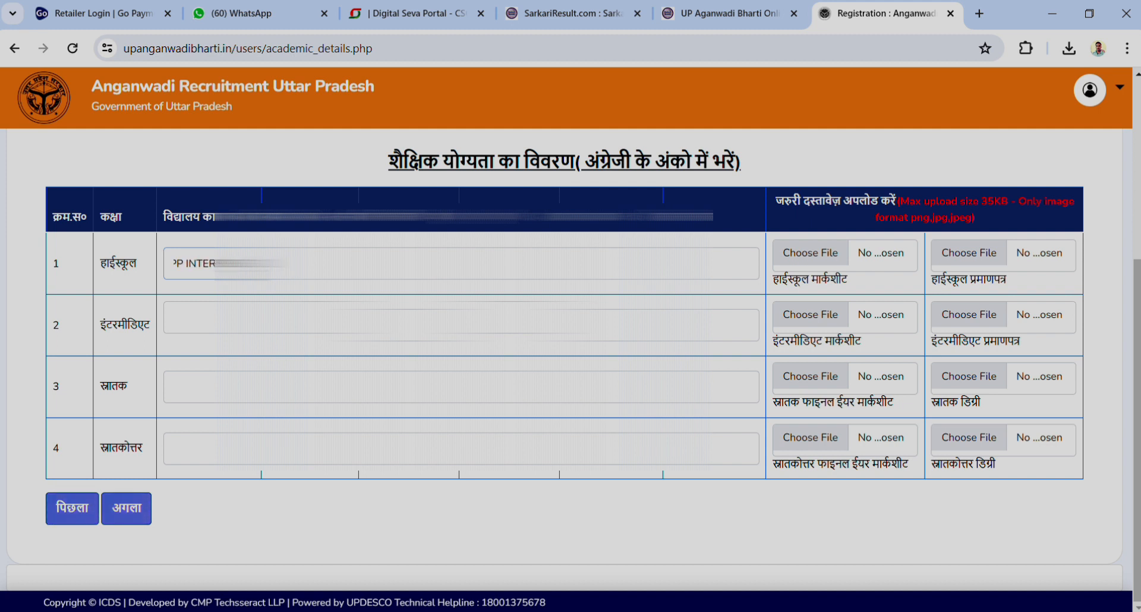
key(Tab)
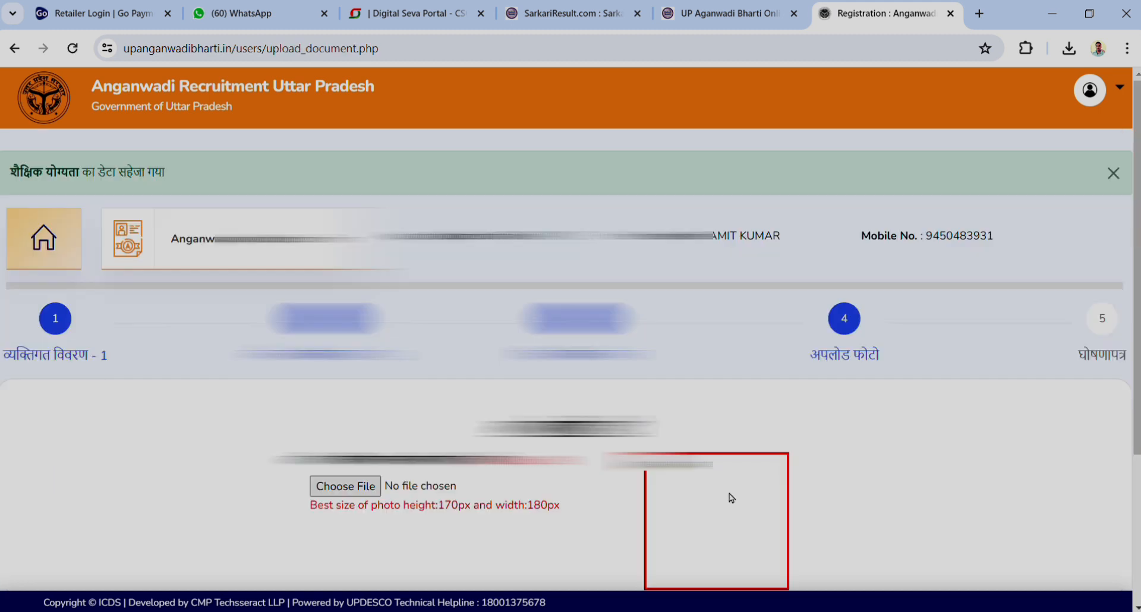
Attach UI.jpg as the signature image and save the uploads
scroll(731, 498, down, 4)
scroll(731, 498, up, 2)
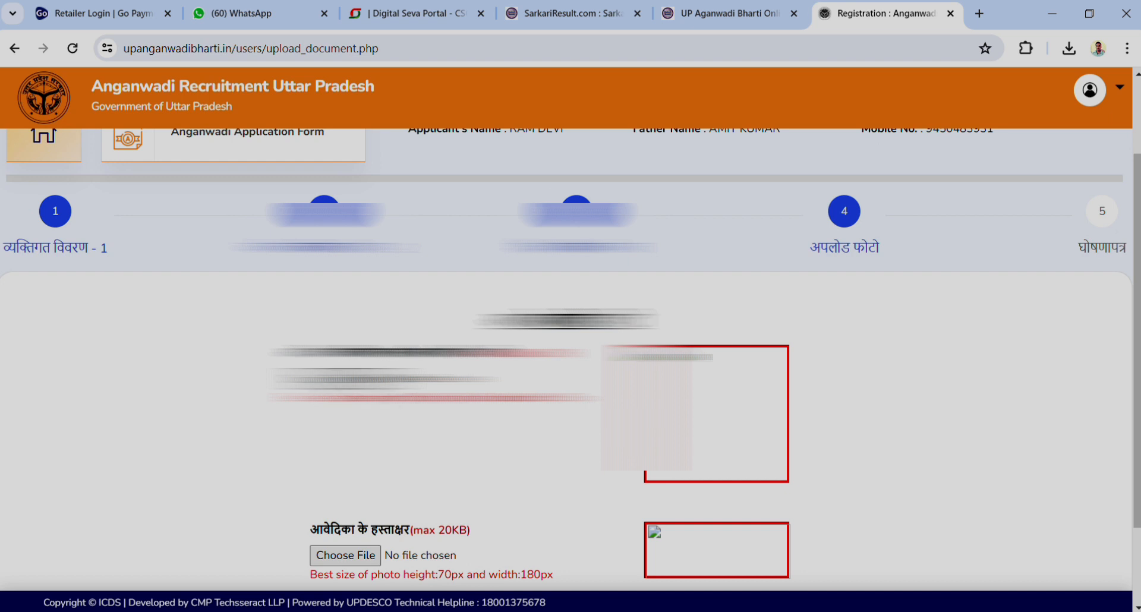
scroll(565, 356, up, 2)
scroll(355, 388, down, 2)
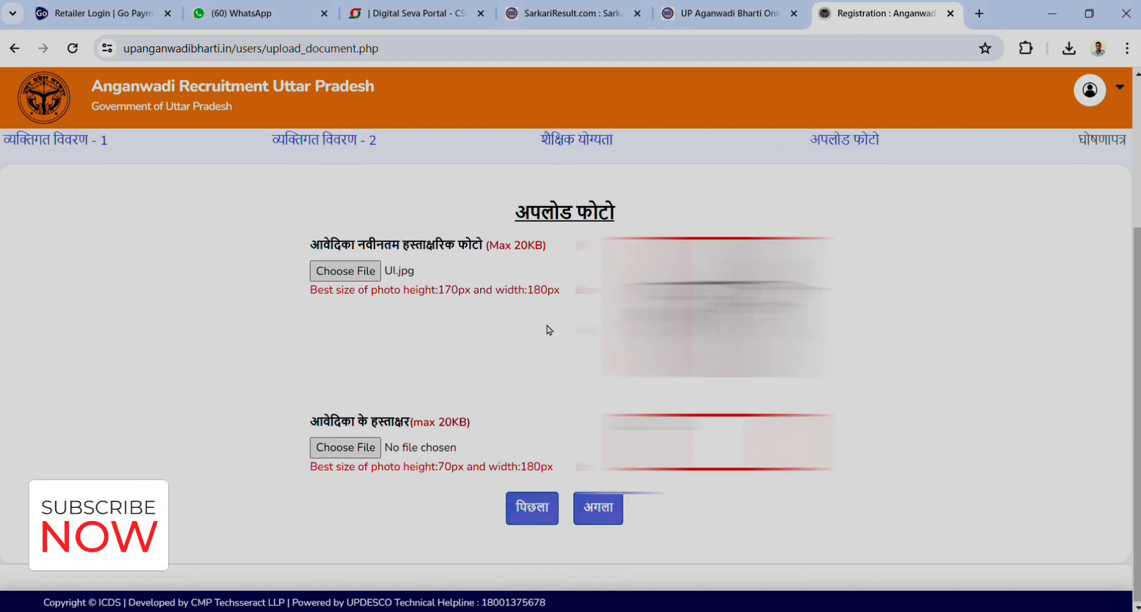
scroll(545, 327, down, 2)
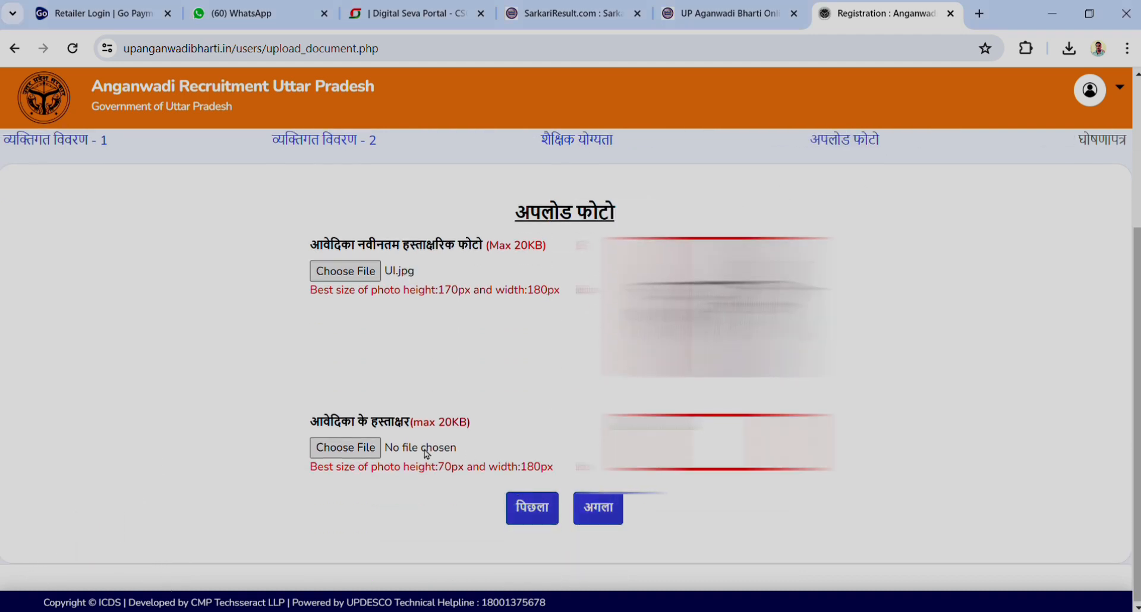
click(360, 452)
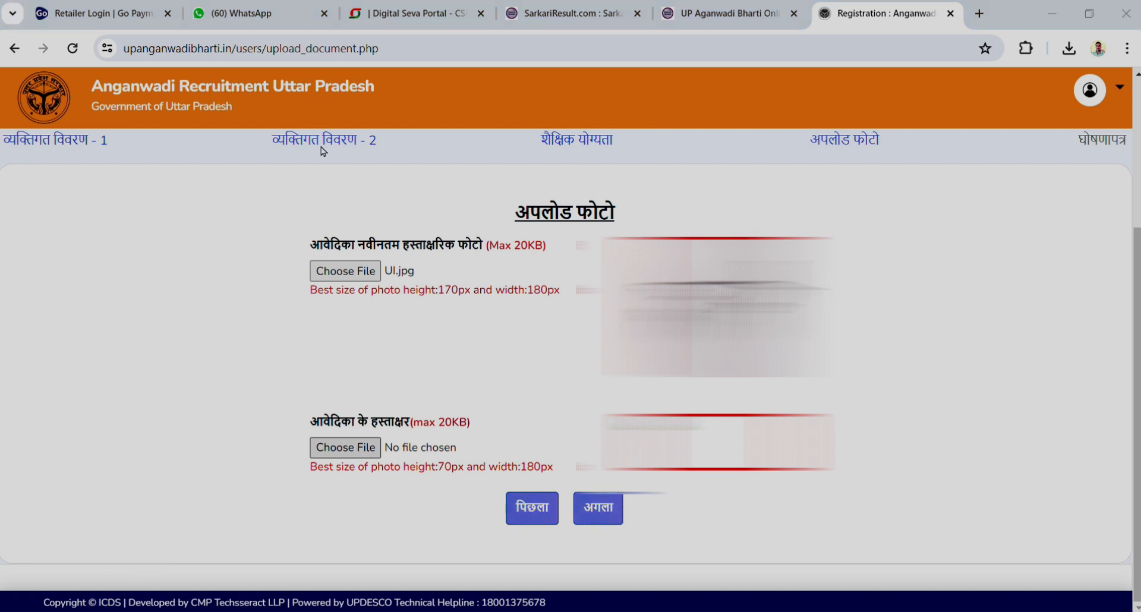
double_click(443, 124)
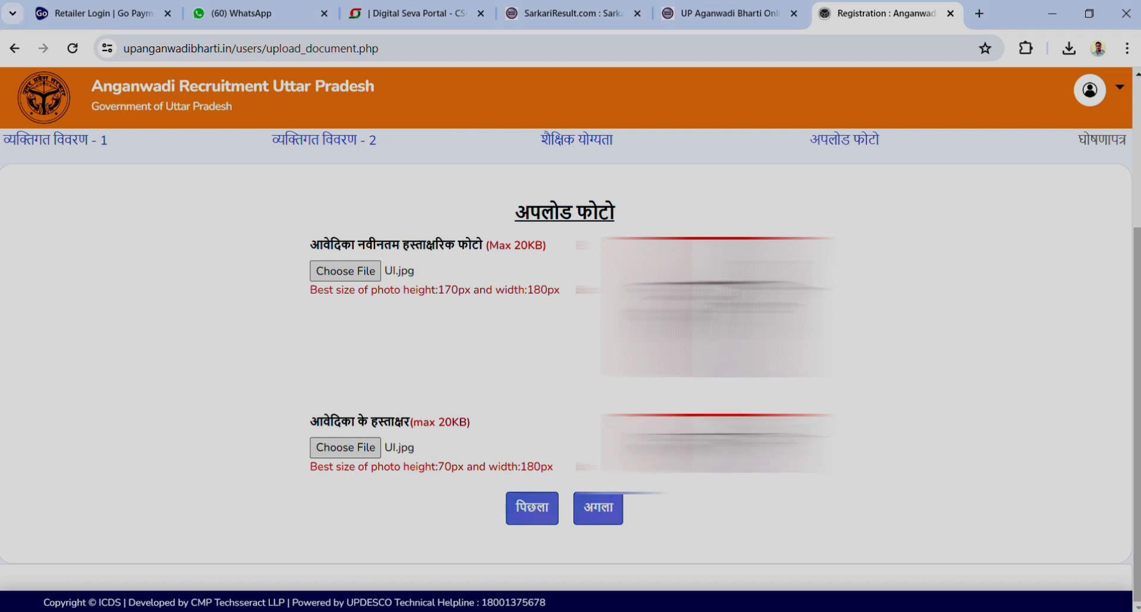
click(597, 508)
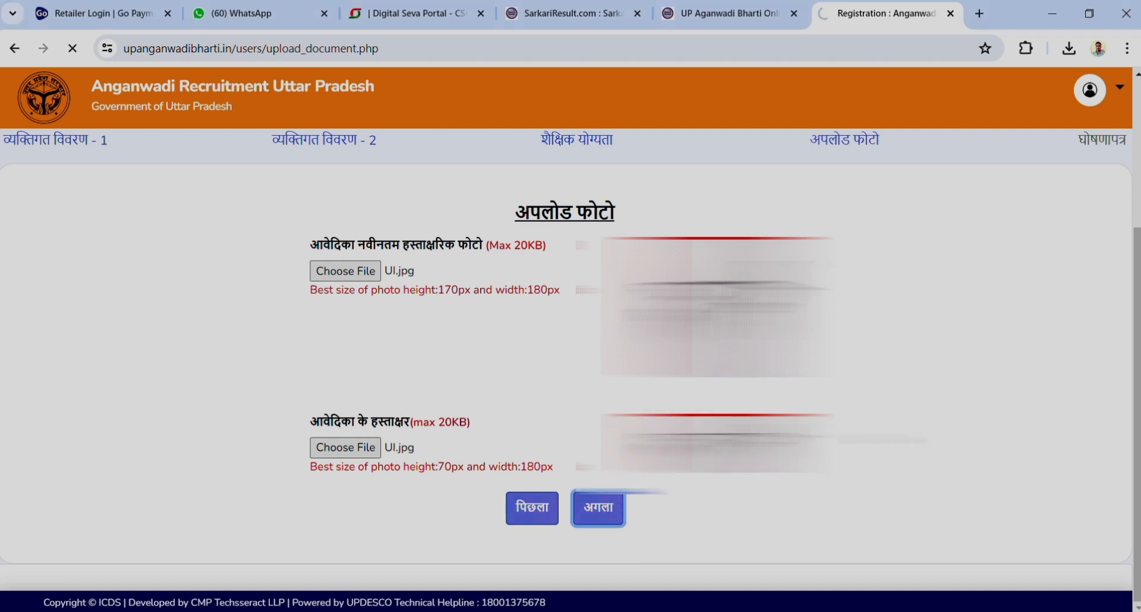
Tick the घोषणा checkbox confirming all application details are true
scroll(570, 357, down, 2)
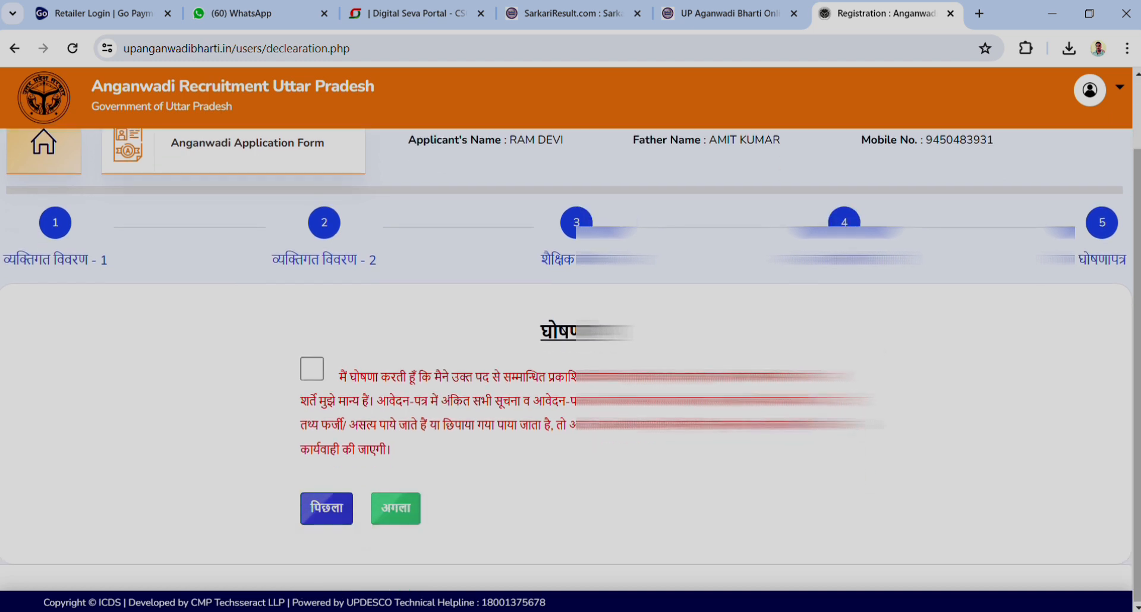
scroll(931, 440, up, 2)
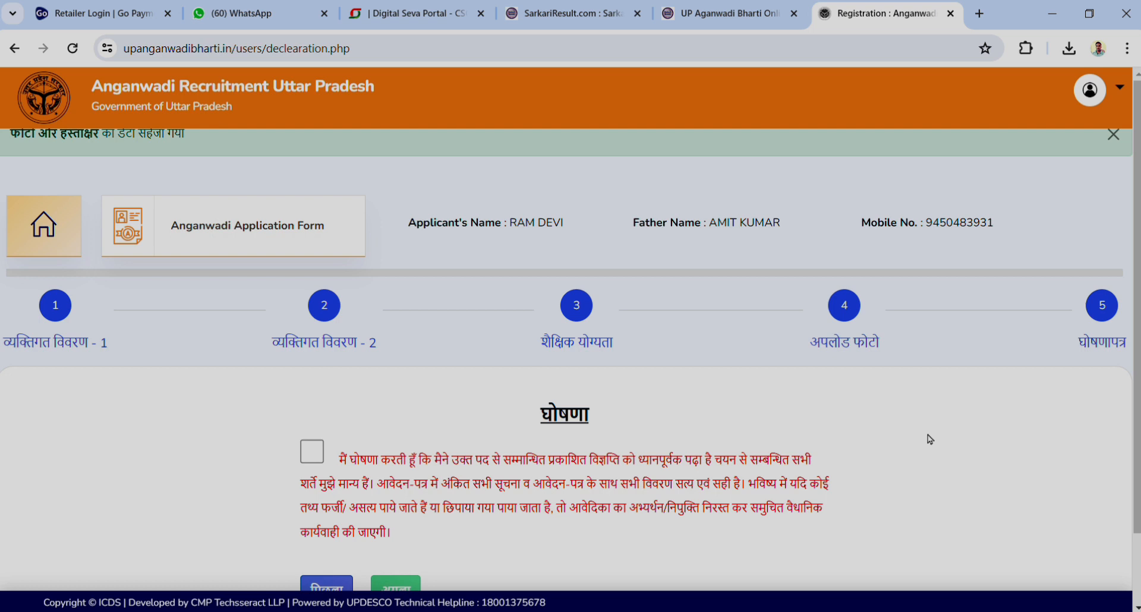
scroll(927, 434, down, 2)
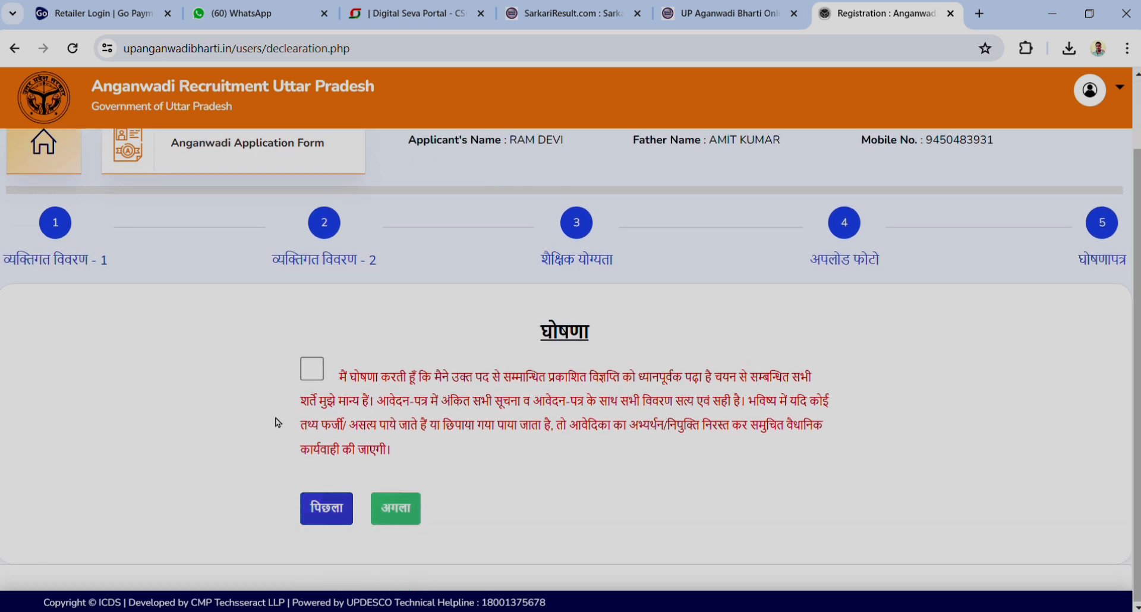
click(321, 371)
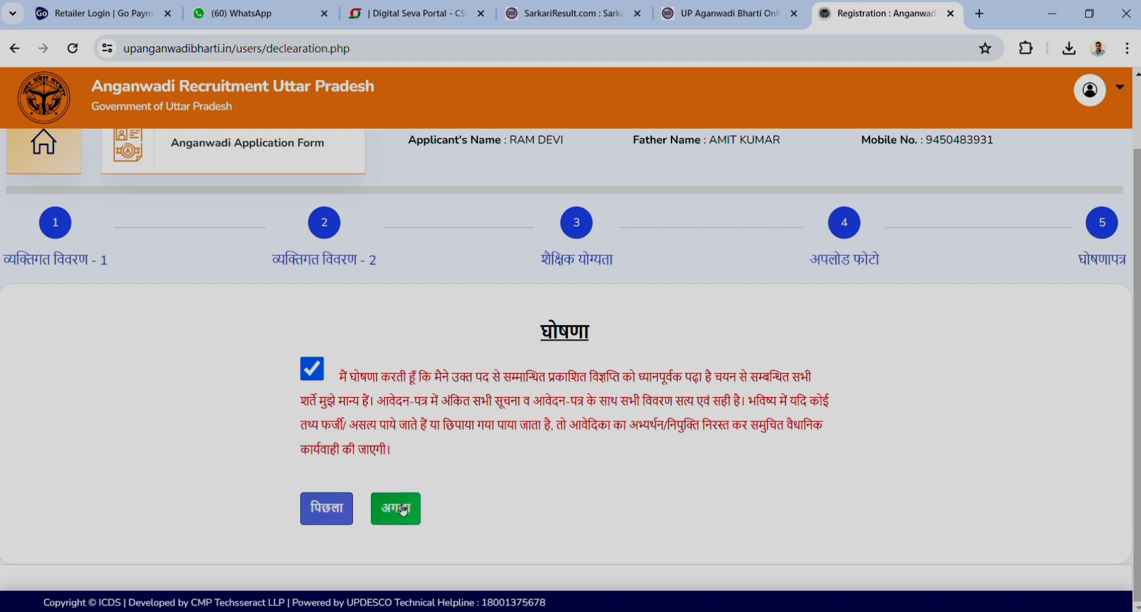